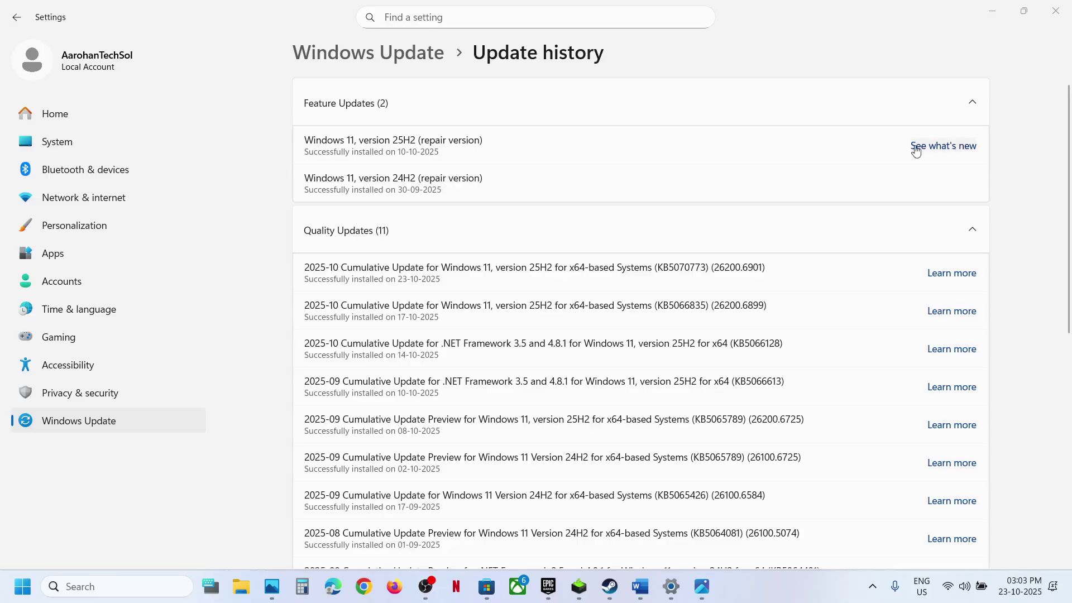
Select KB5070773 in Update history and view the saved update-error screenshot.
left_click(683, 262)
double_click(682, 262)
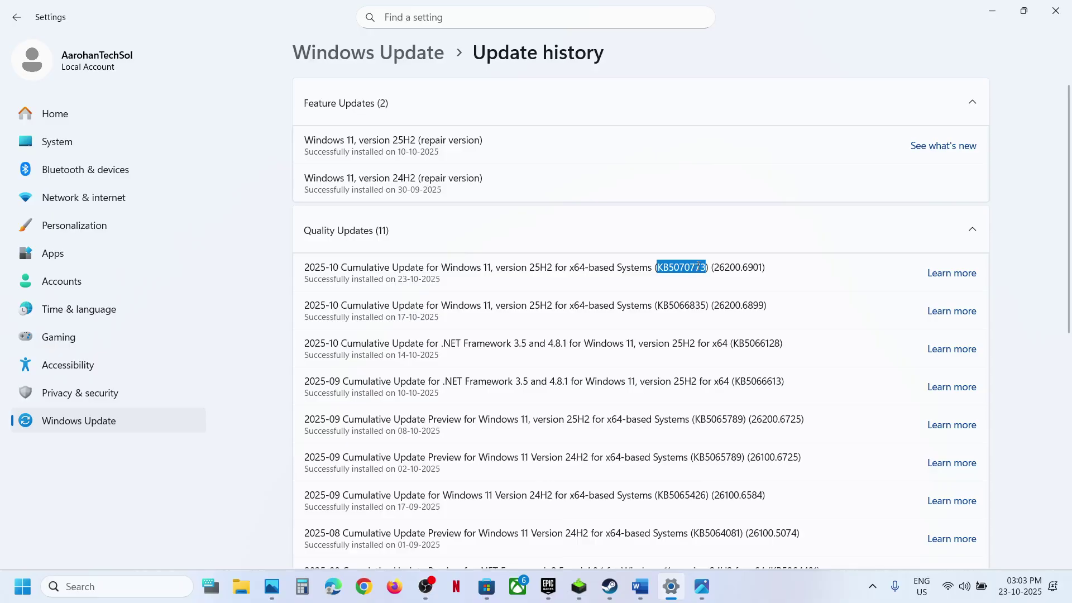
mouse_move(702, 586)
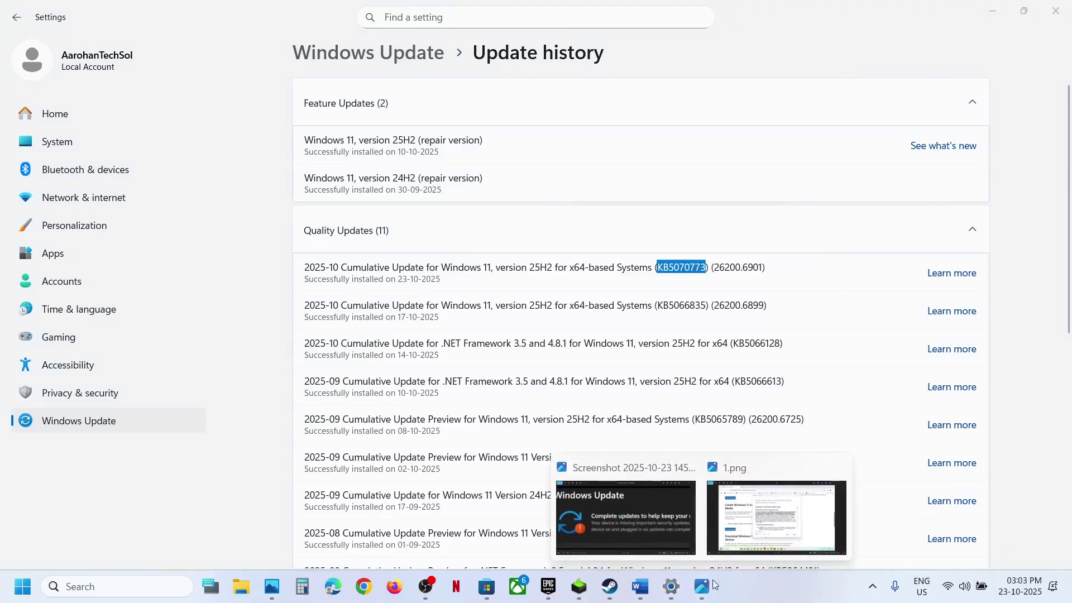
left_click(654, 522)
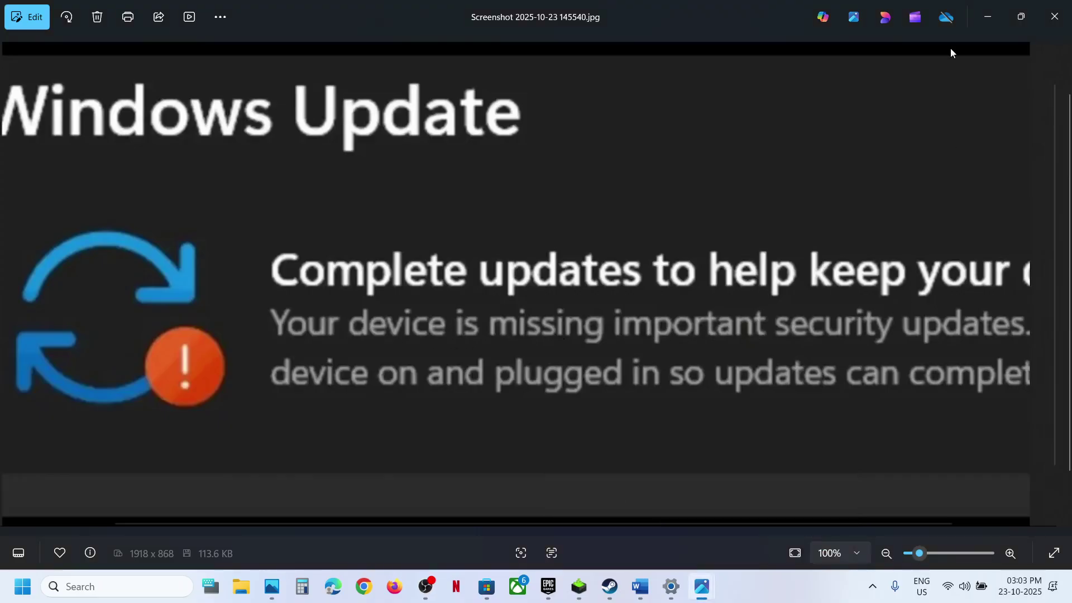
left_click(987, 17)
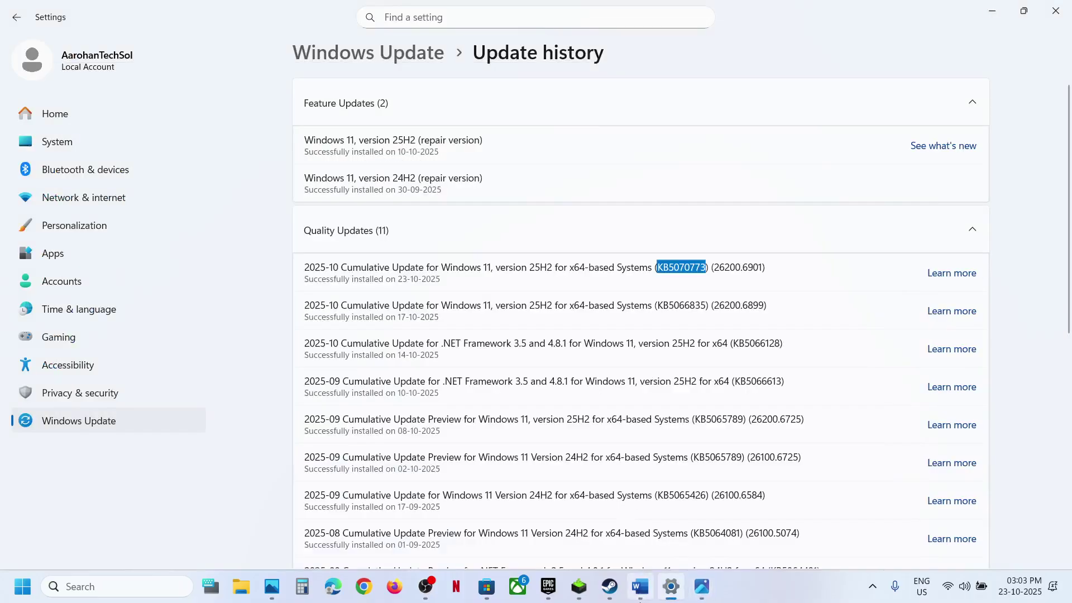
Go back to the main Windows Update page, which reports the PC is up to date.
left_click(640, 586)
left_click(640, 586)
left_click(114, 418)
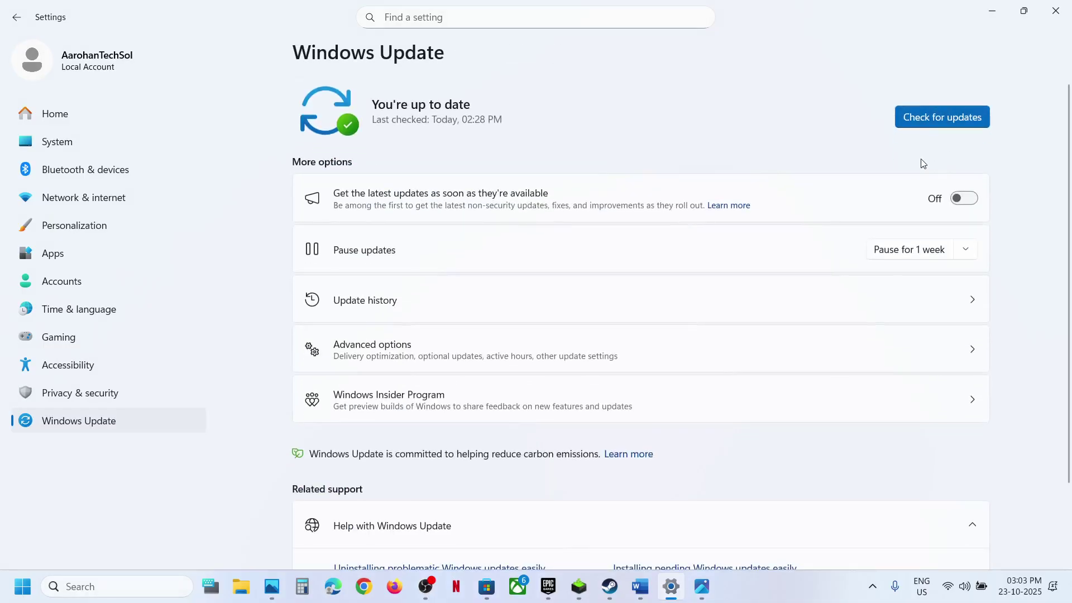
Launch the Services console by searching 'services' from the taskbar.
left_click(641, 588)
scroll(553, 379, "down", 3)
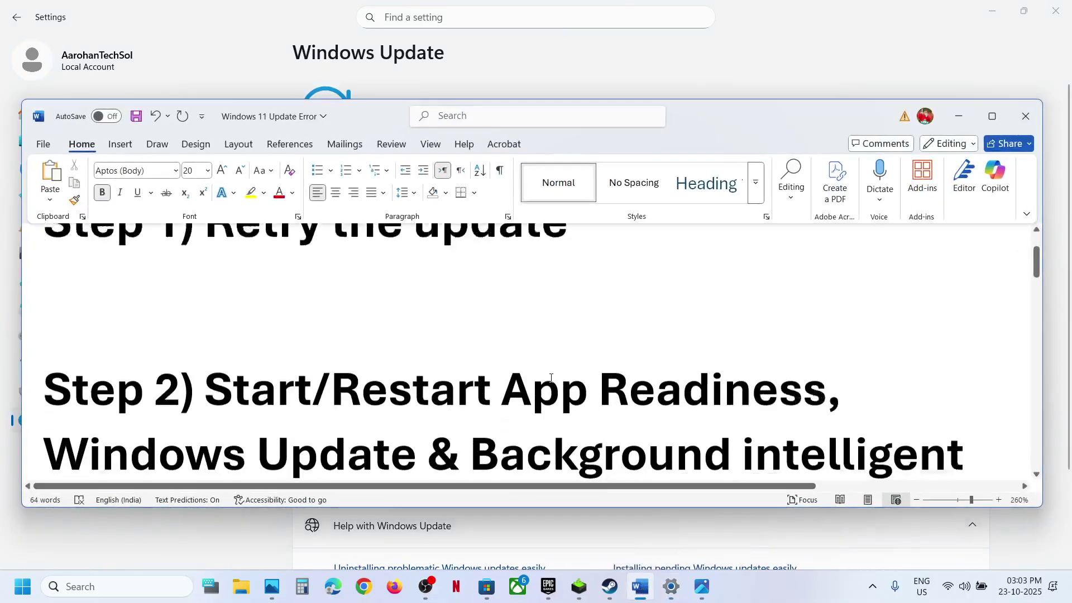
left_click(275, 59)
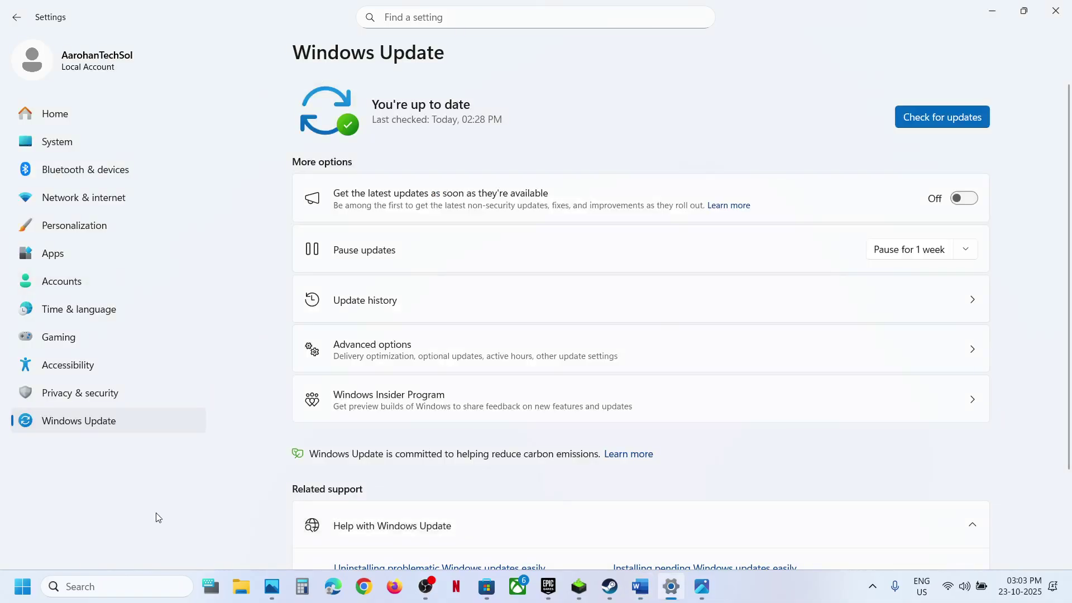
left_click(113, 586)
type("services")
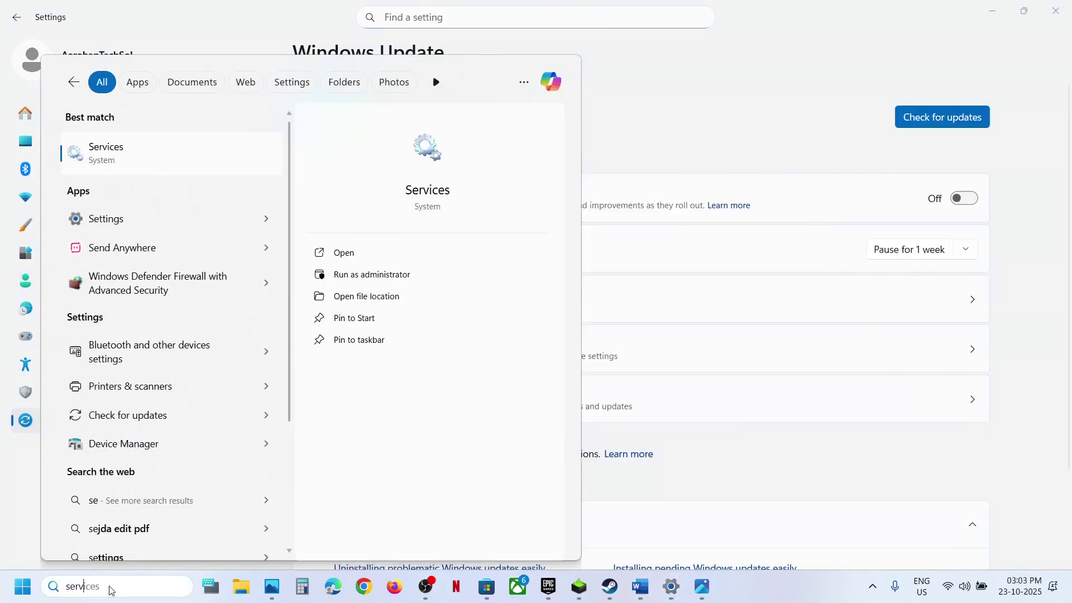
key("Return")
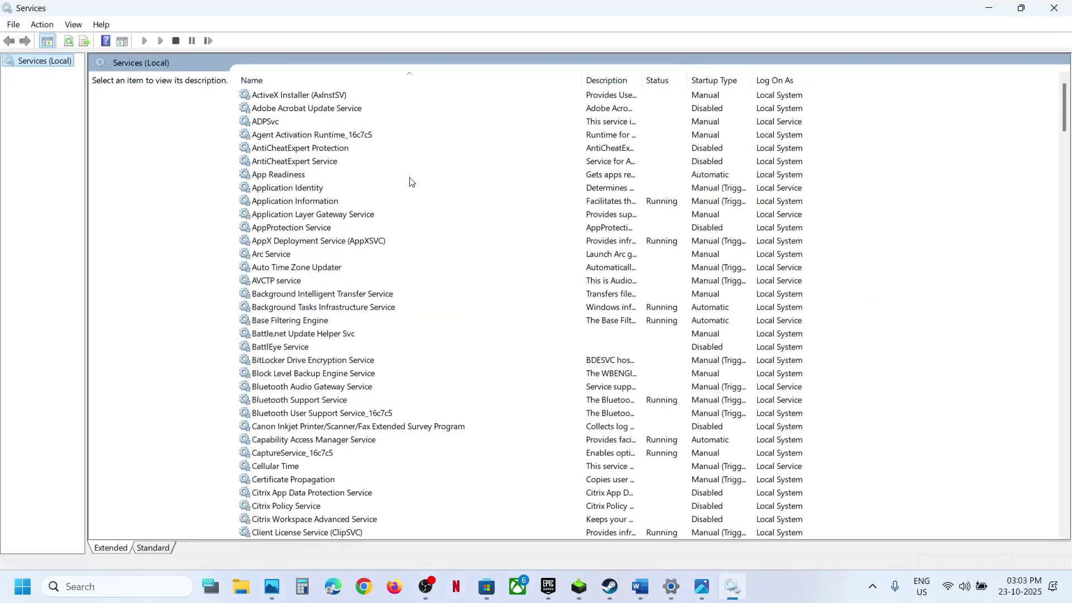
Keep App Readiness on Automatic startup, apply it and start the service.
double_click(316, 173)
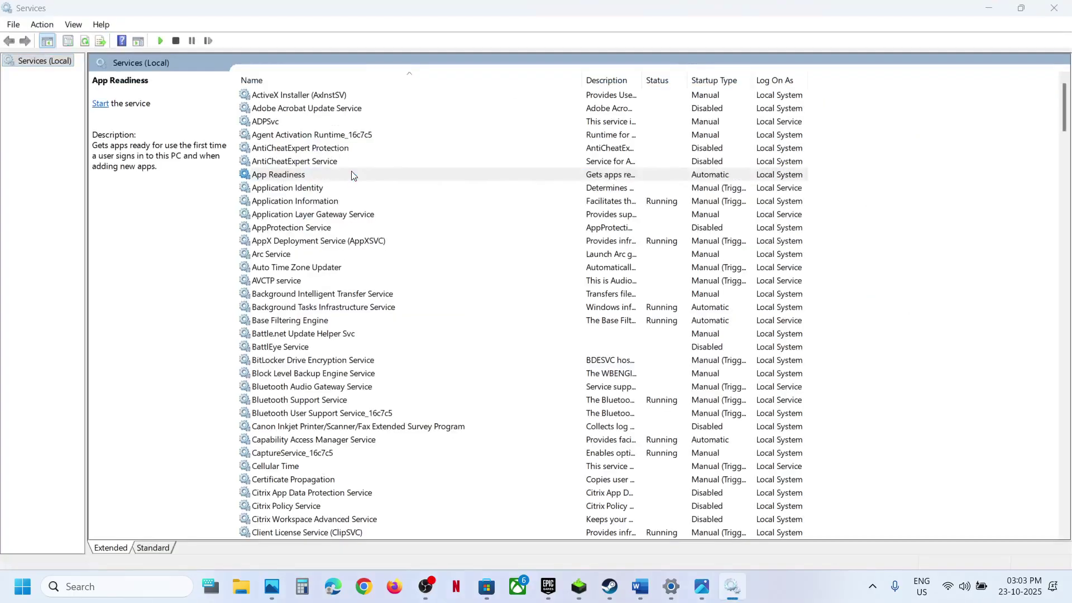
left_click(507, 275)
left_click(522, 296)
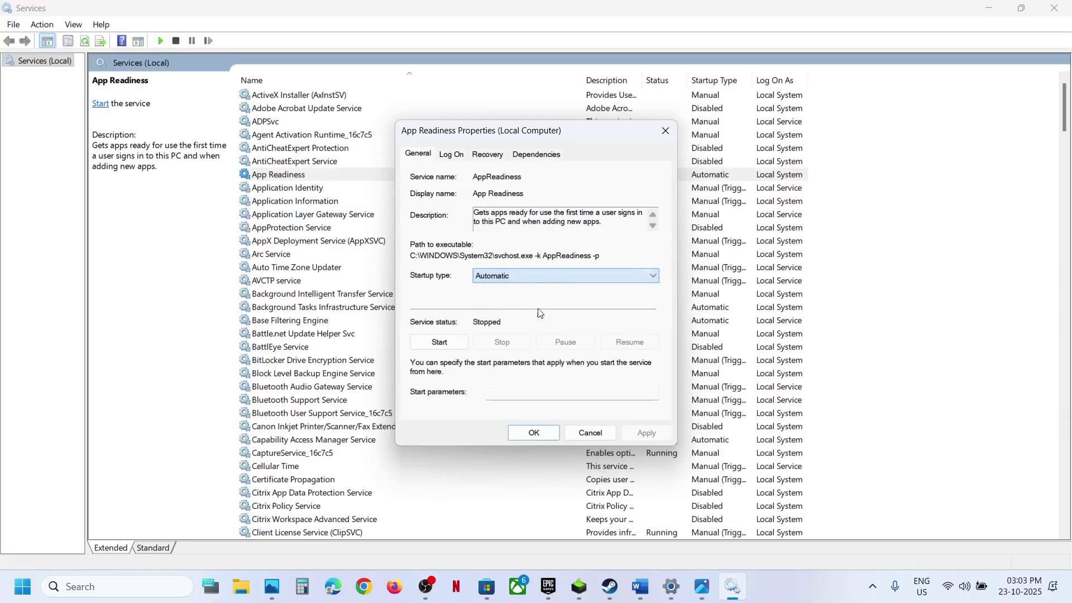
left_click(635, 433)
left_click(440, 342)
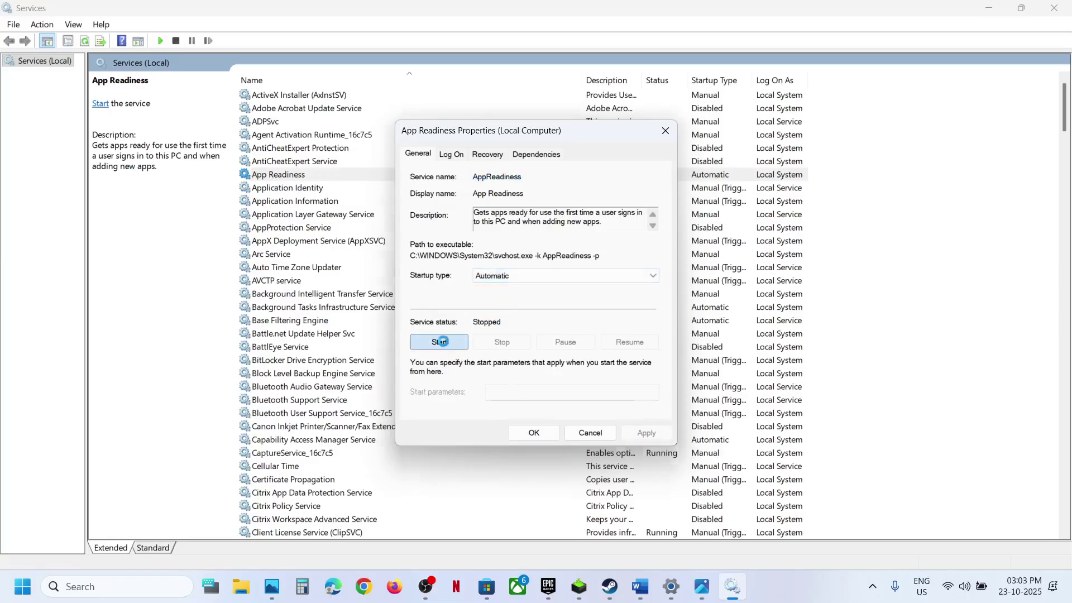
left_click(535, 432)
Restart the App Readiness service and jump to the end of the services list.
left_click(302, 174)
right_click(299, 174)
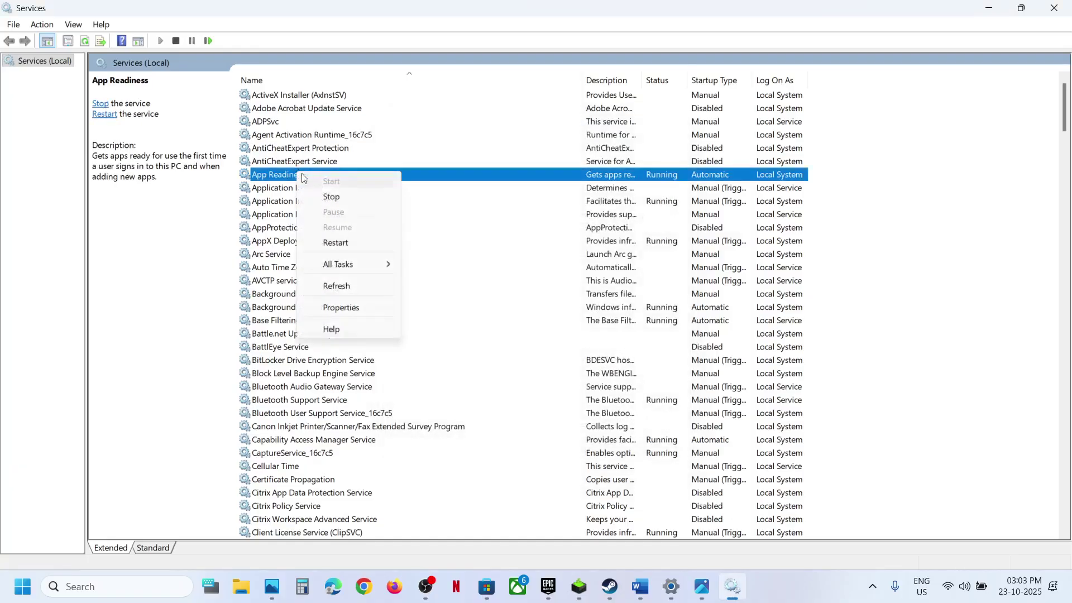
left_click(337, 243)
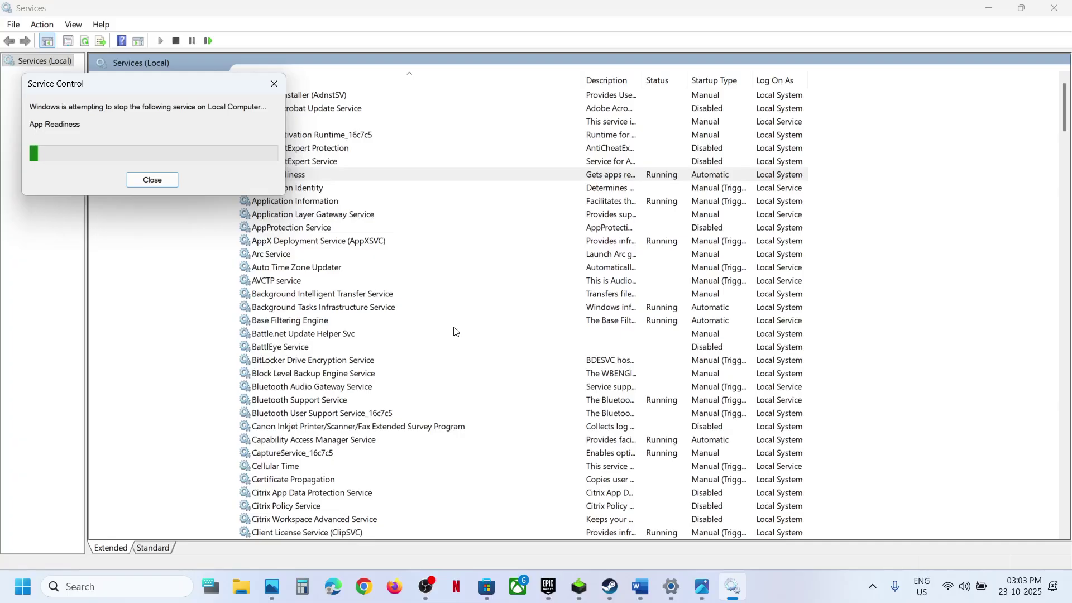
left_click(363, 391)
key("ctrl+End")
Keep Windows Update on Automatic startup, apply it, and restart the service.
left_click(307, 349)
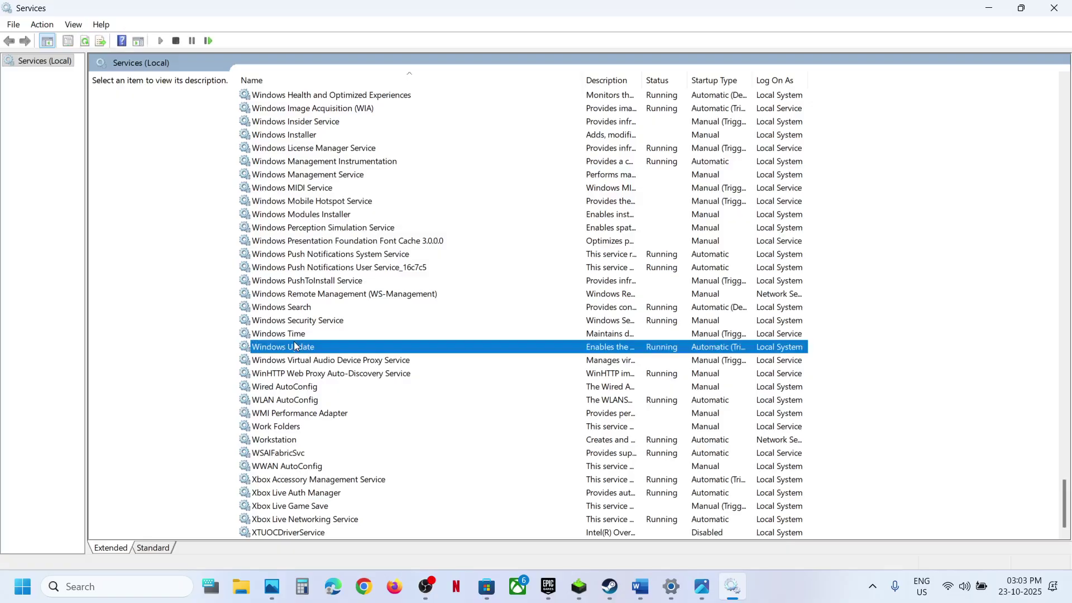
double_click(347, 346)
left_click(505, 276)
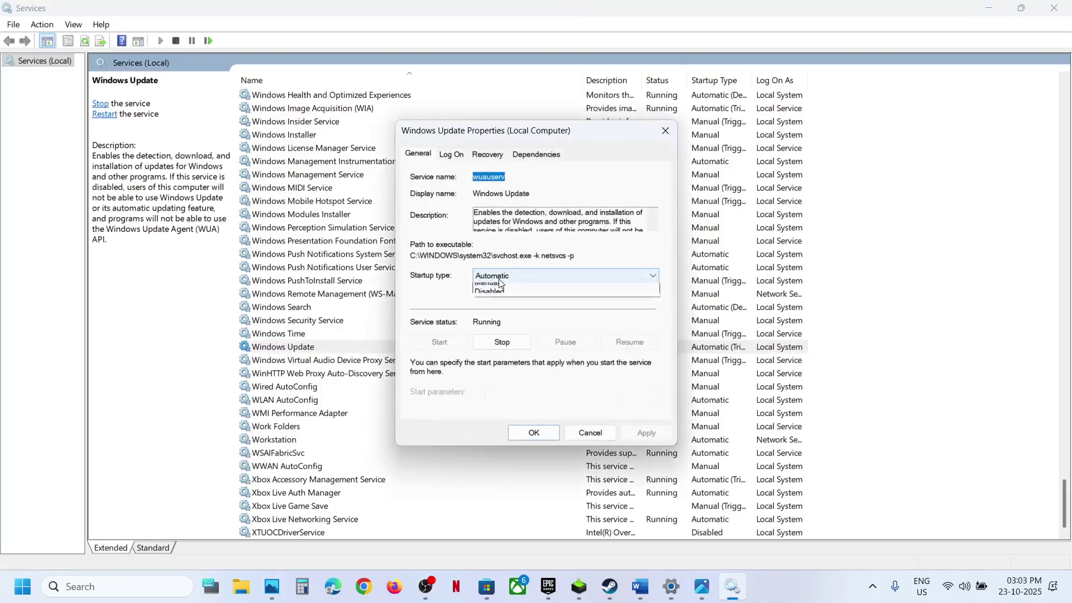
left_click(570, 329)
left_click(637, 430)
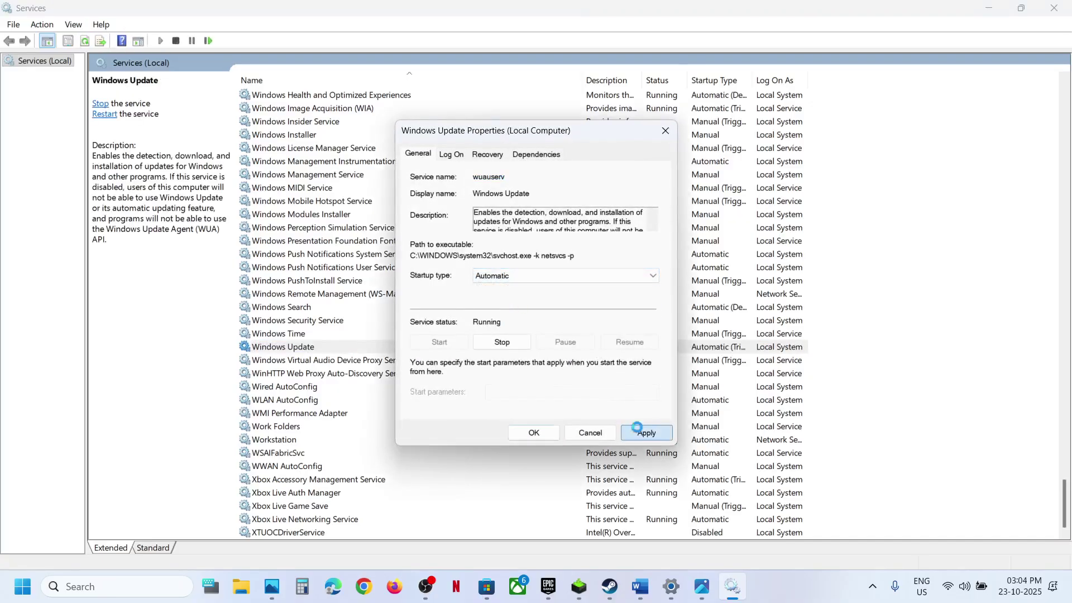
left_click(534, 432)
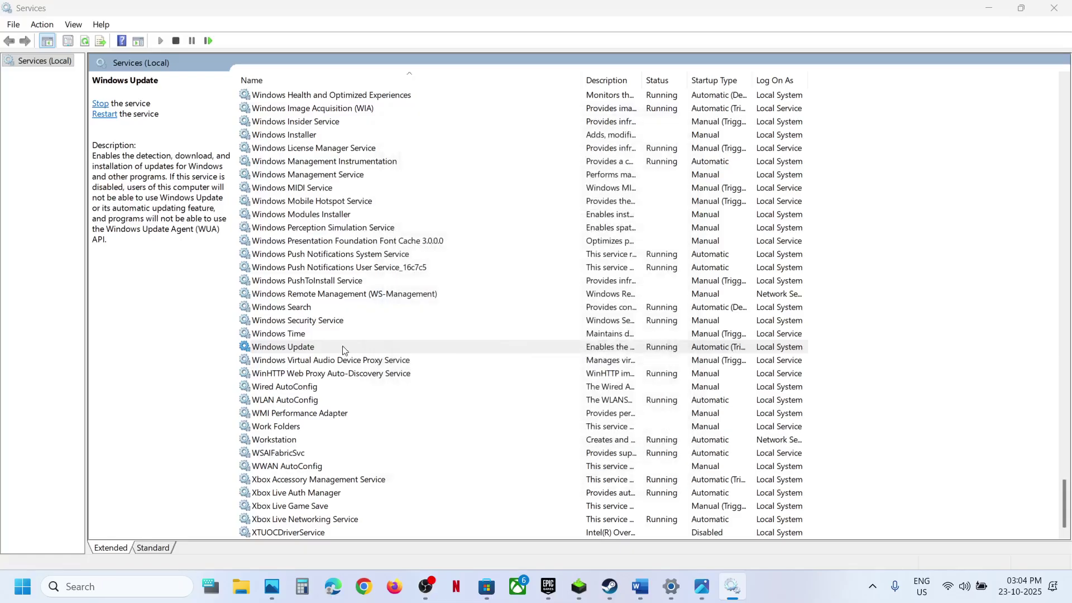
right_click(306, 349)
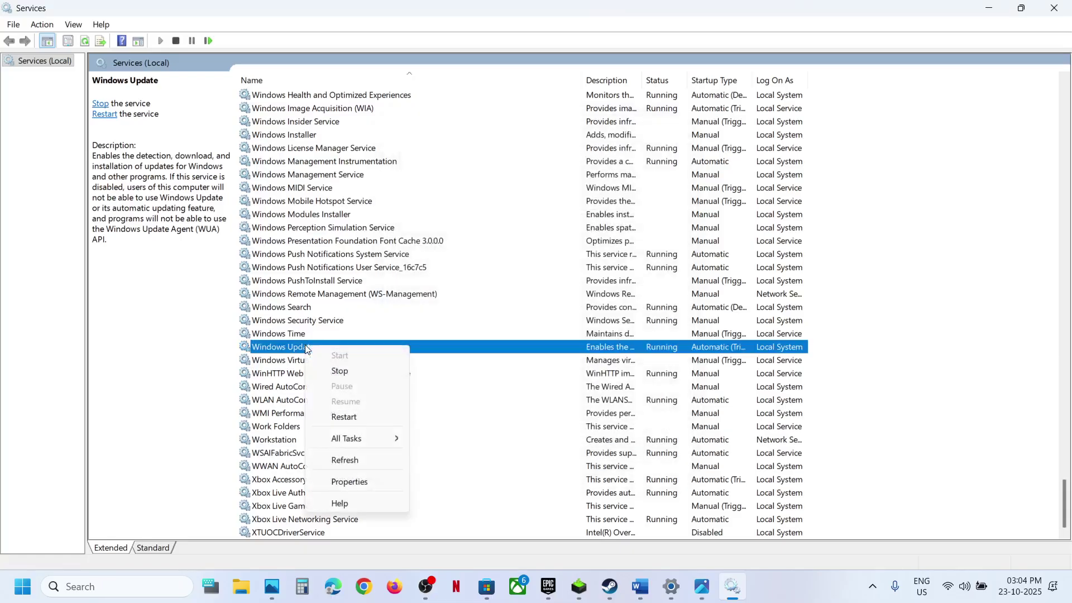
left_click(342, 419)
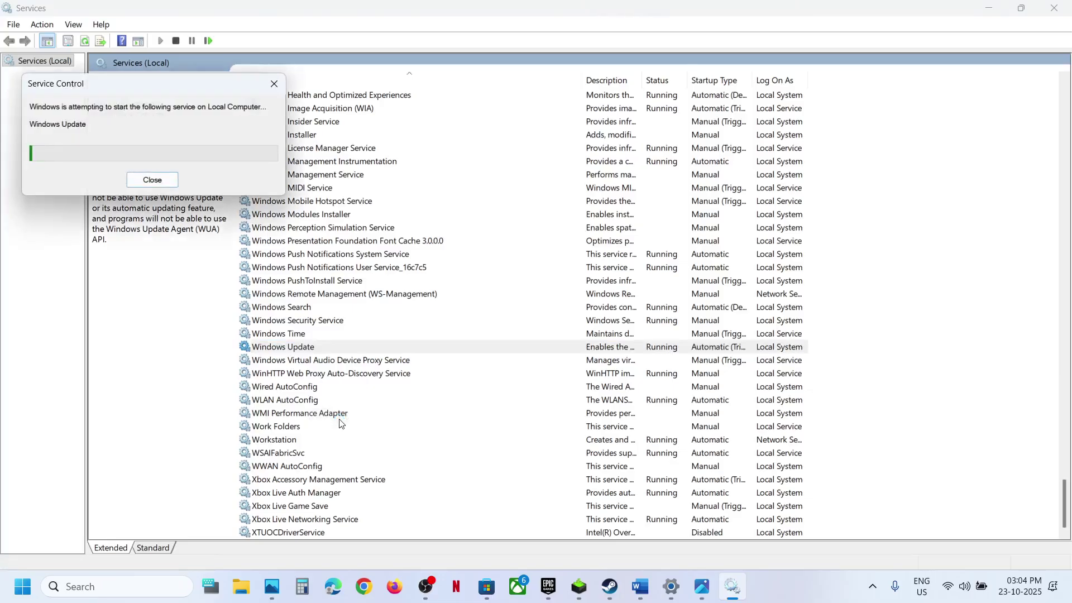
Set Background Intelligent Transfer Service to Automatic, start it, then restart it.
left_click(416, 257)
key("b")
scroll(406, 242, "up", 3)
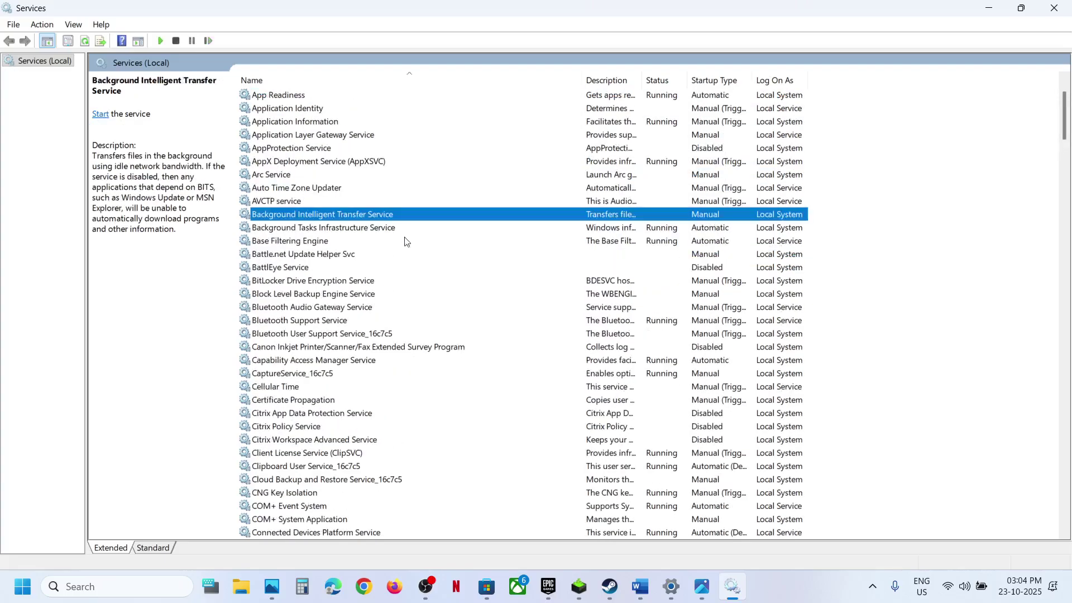
double_click(374, 217)
left_click(485, 276)
left_click(498, 297)
left_click(643, 435)
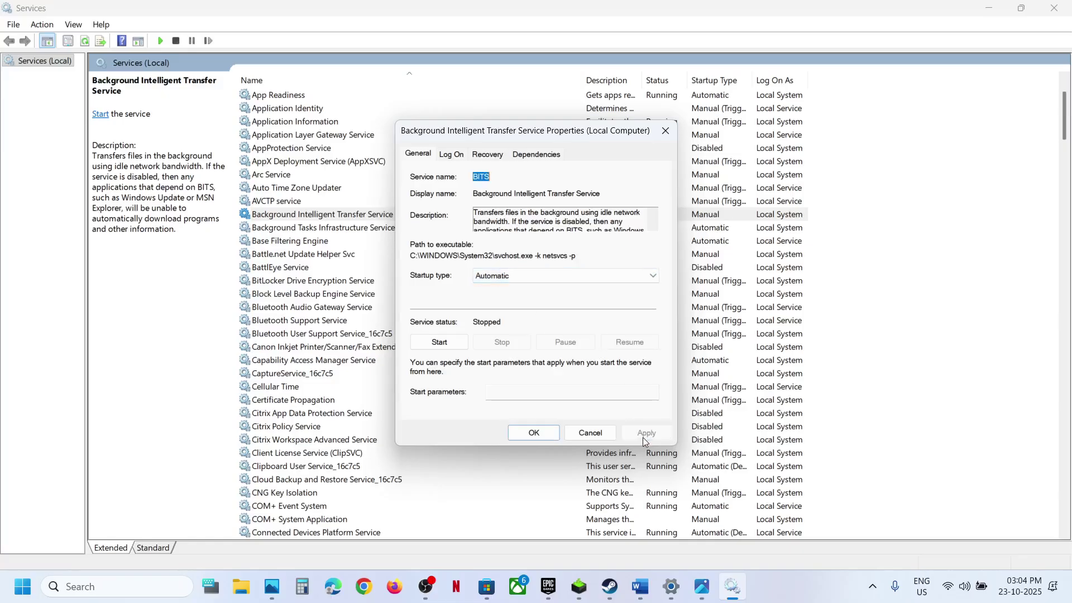
left_click(455, 344)
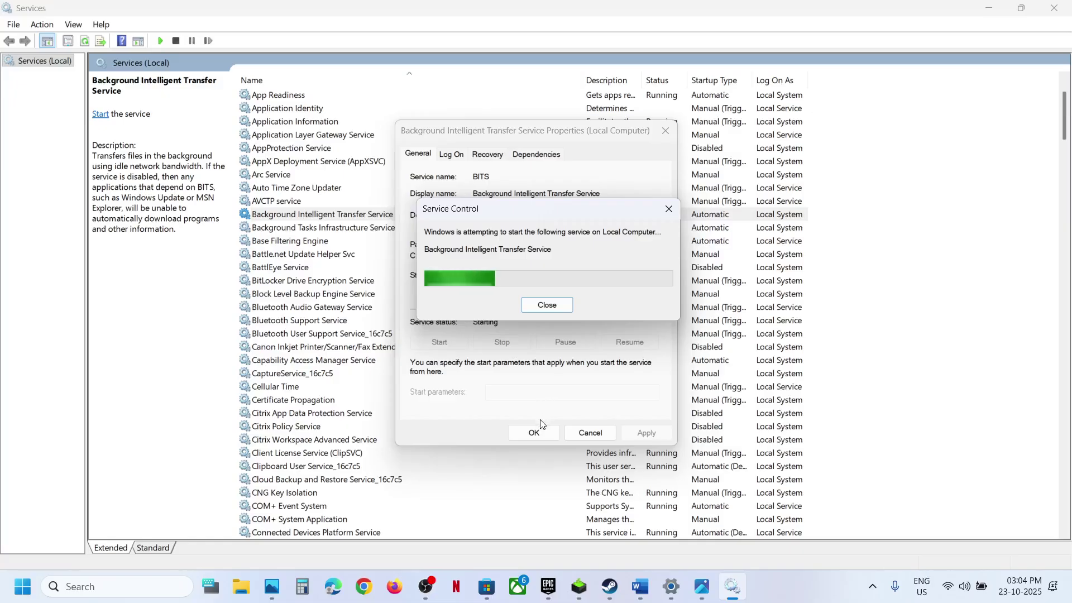
left_click(534, 433)
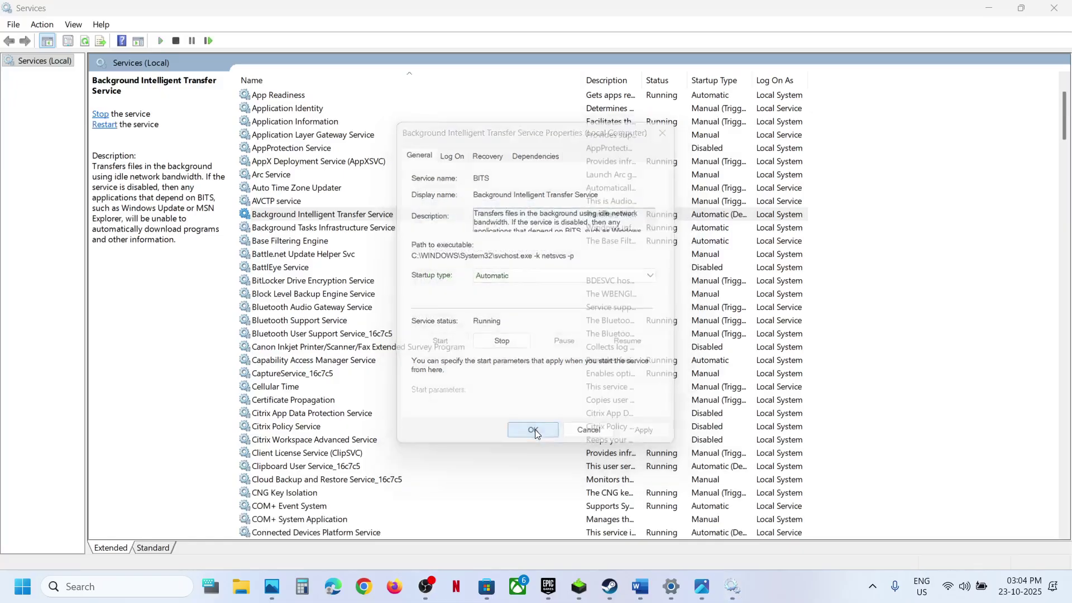
right_click(328, 218)
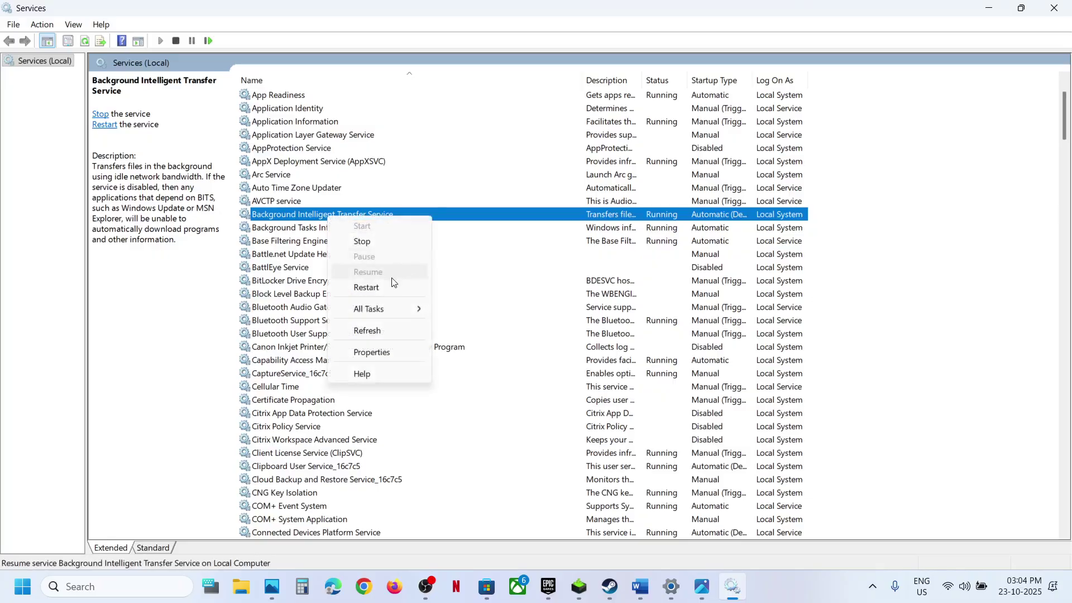
left_click(366, 287)
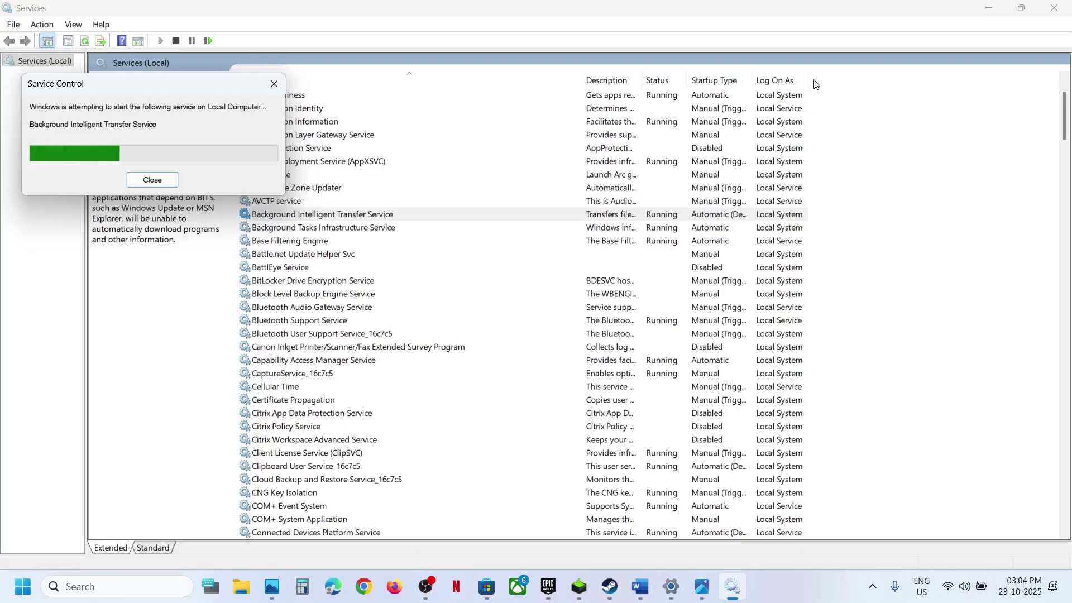
Pause Windows updates for 1 week, then resume them to trigger a new check.
left_click(1054, 8)
left_click(640, 586)
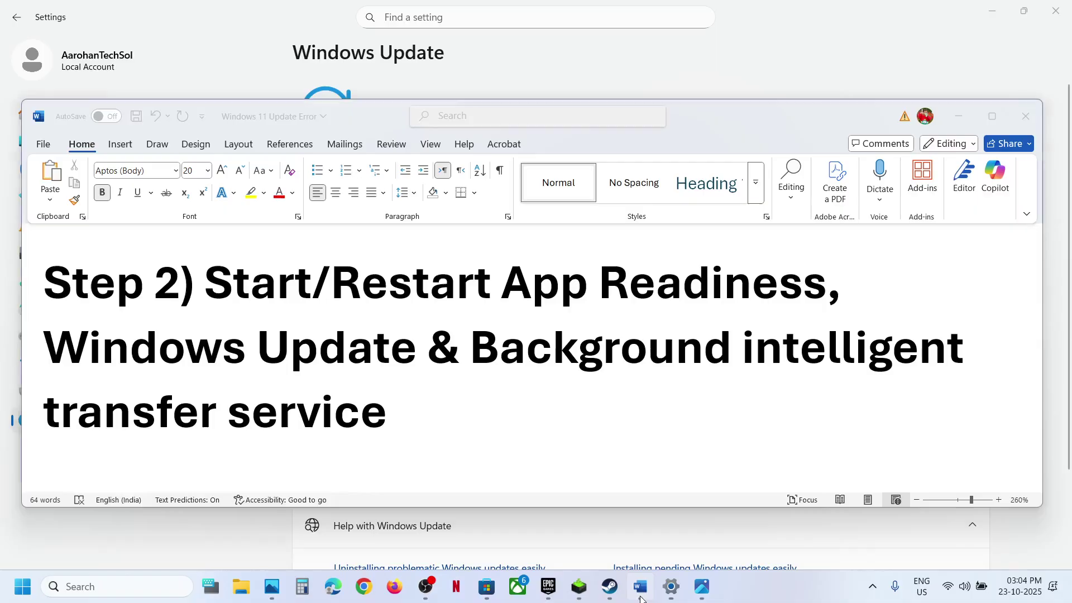
scroll(446, 372, "down", 3)
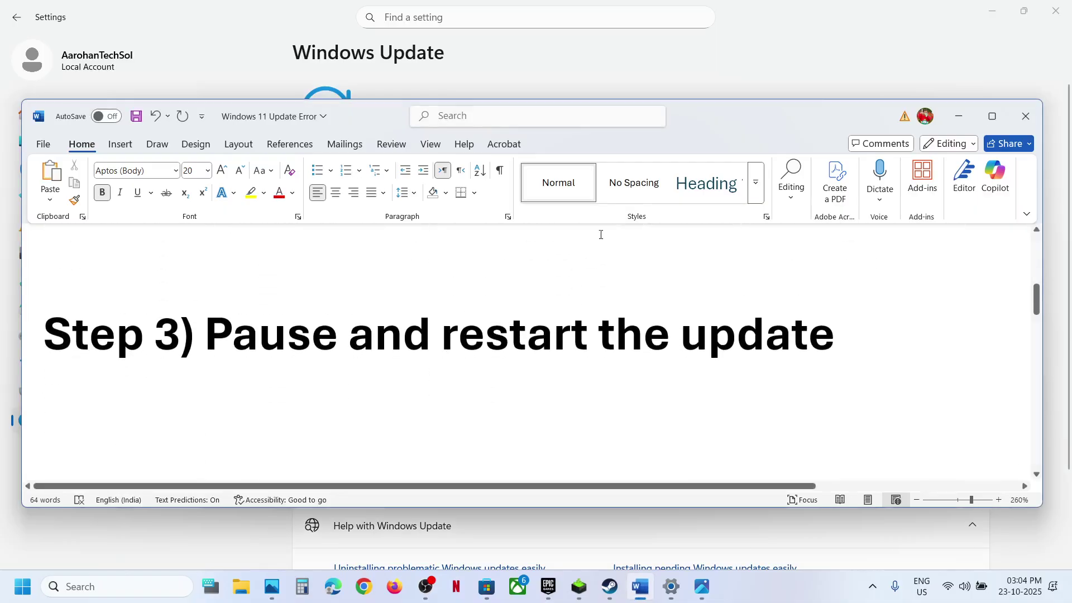
left_click(248, 78)
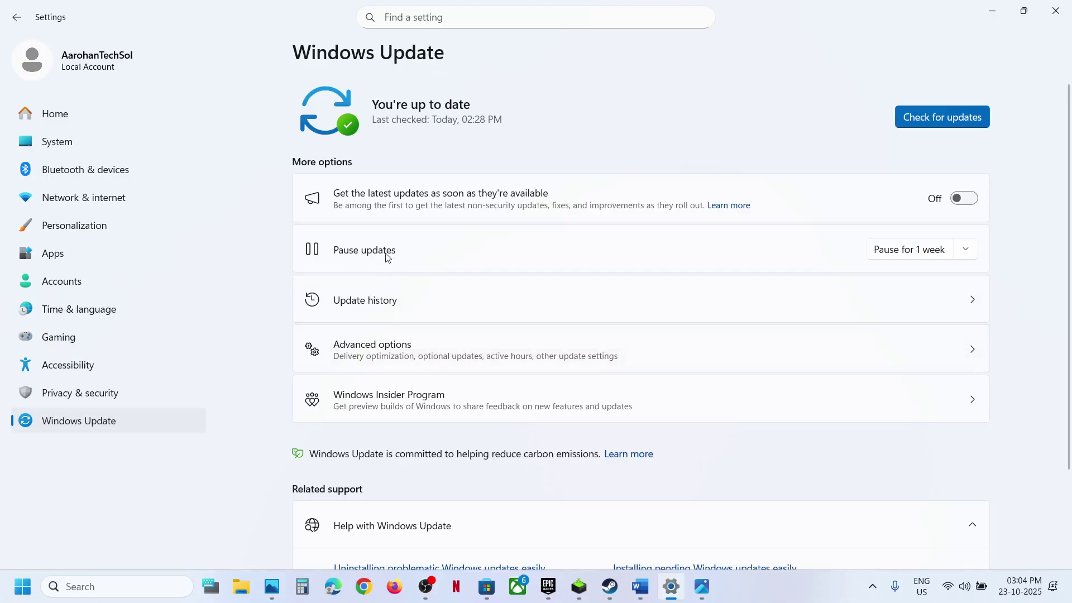
left_click(891, 247)
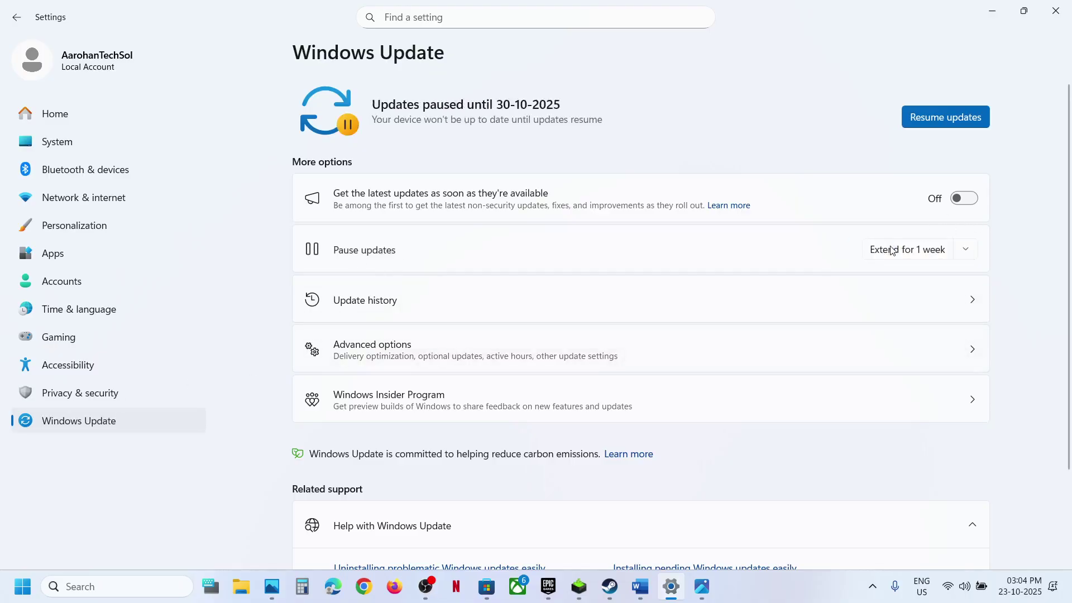
left_click(919, 120)
Search 'cmd' and run Command Prompt as administrator.
left_click(641, 587)
scroll(376, 348, "down", 5)
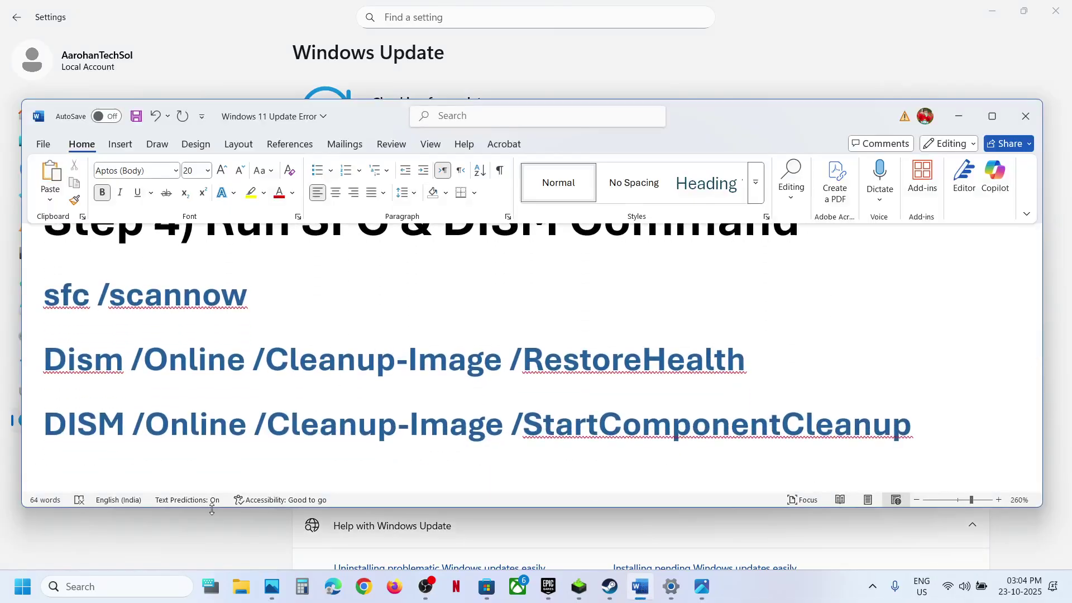
left_click(115, 590)
type("cmd")
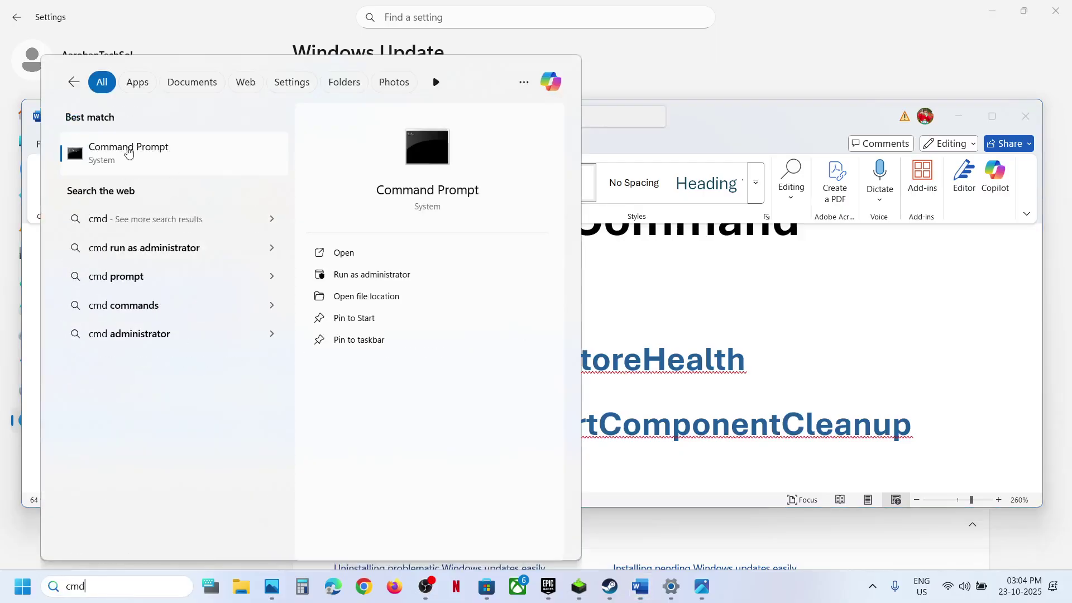
right_click(116, 157)
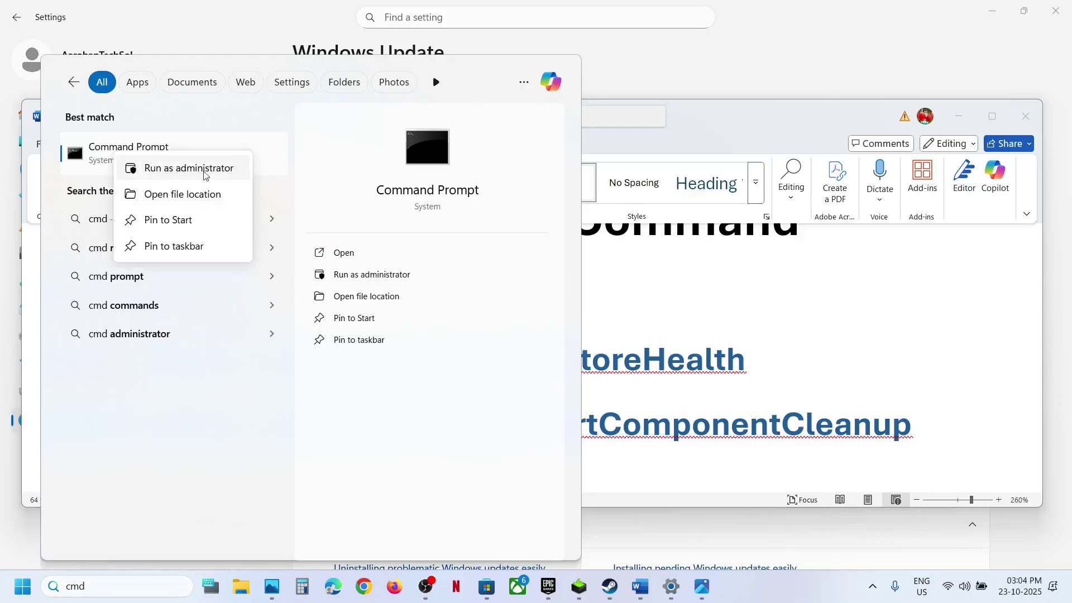
left_click(186, 172)
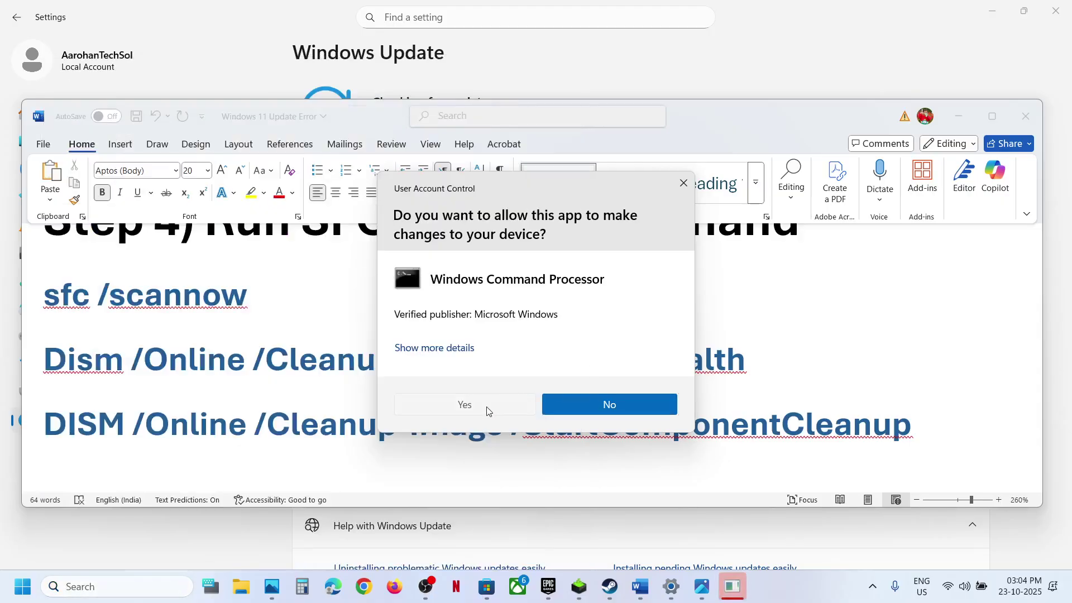
Allow the UAC prompt, then paste and run 'sfc /scannow' in the admin Command Prompt.
left_click(487, 407)
left_click_drag(370, 74, 643, 59)
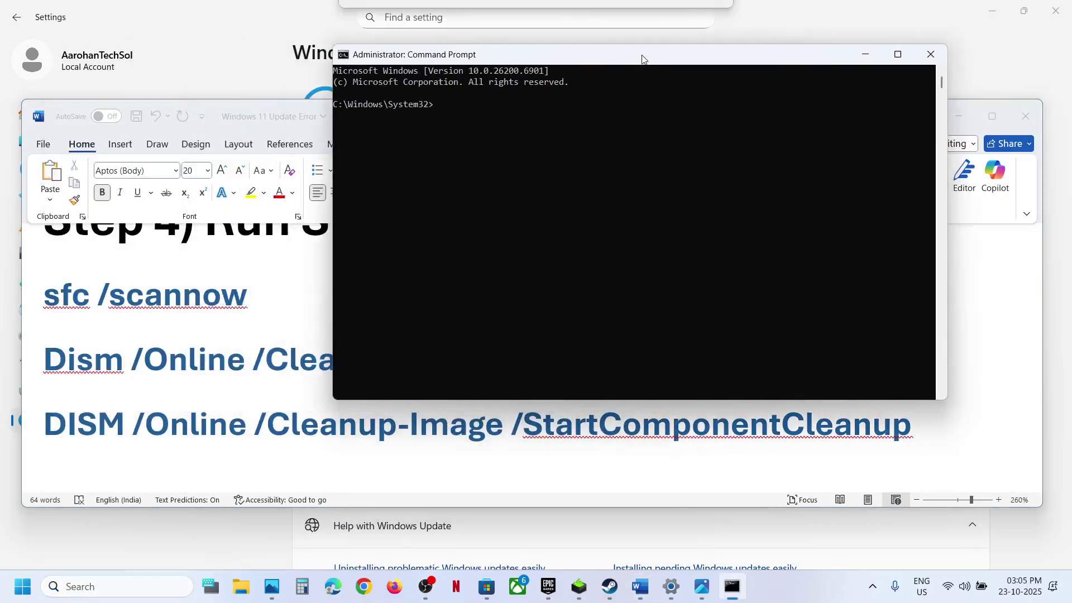
double_click(173, 301)
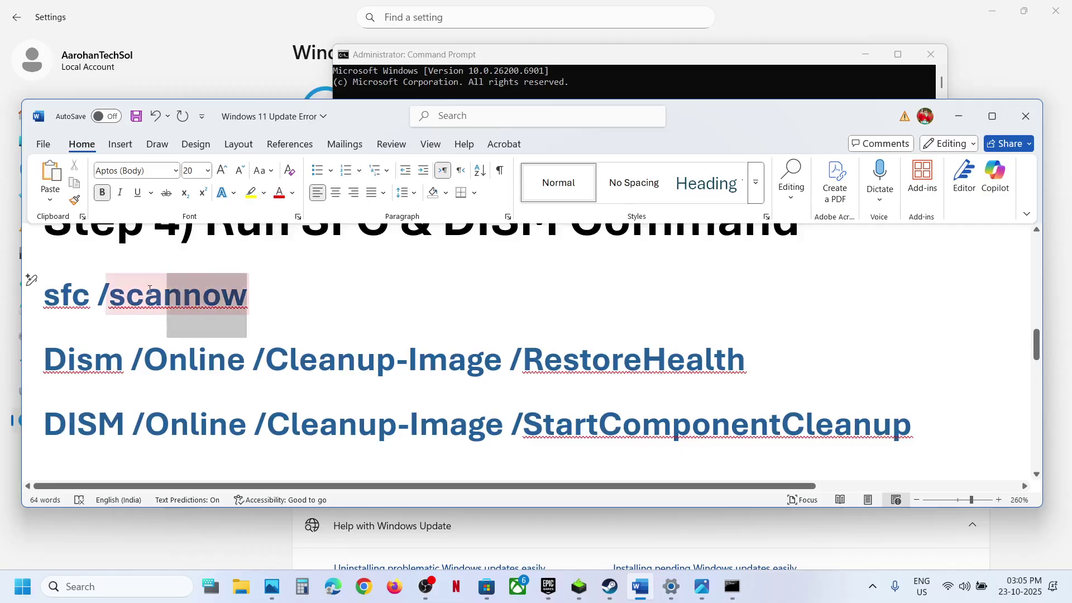
left_click_drag(150, 289, 45, 296)
left_click(581, 250)
type("sfc /scannow")
key("Return")
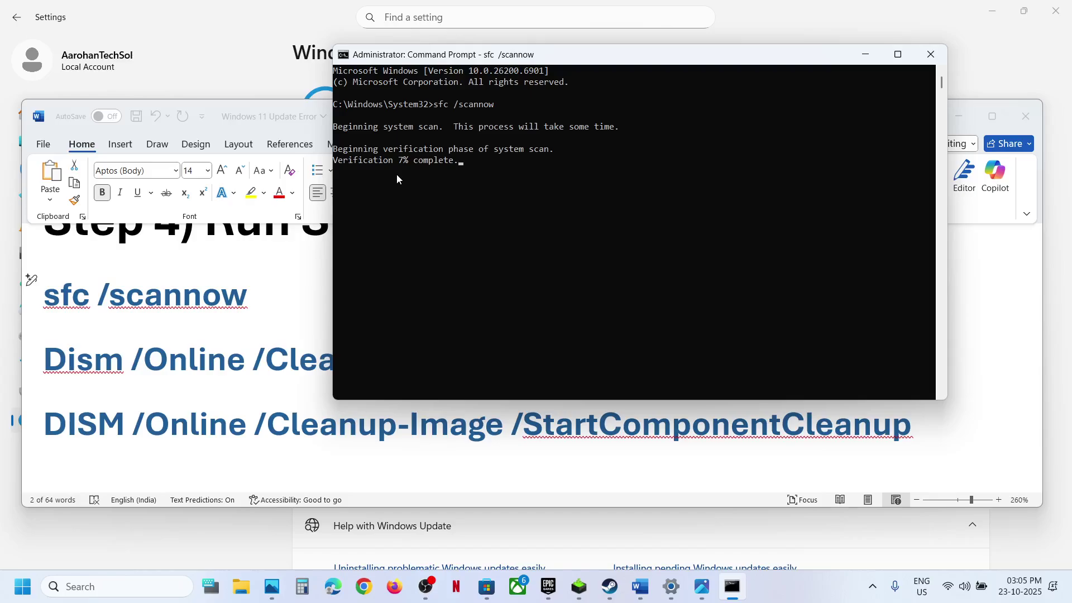
Select the DISM RestoreHealth and StartComponentCleanup lines while checking scan progress.
triple_click(206, 367)
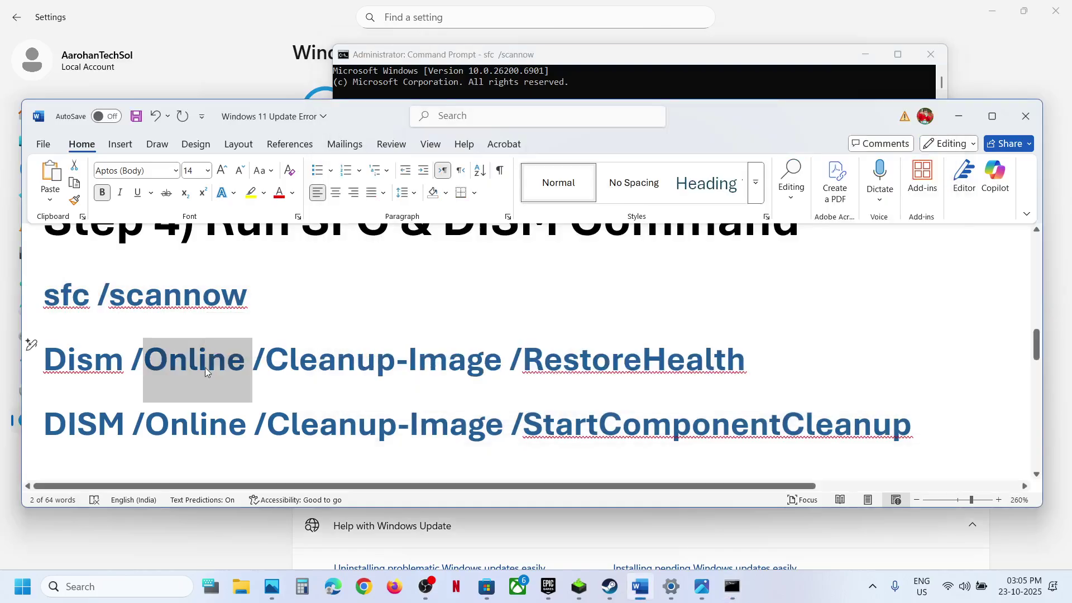
key("alt+Tab")
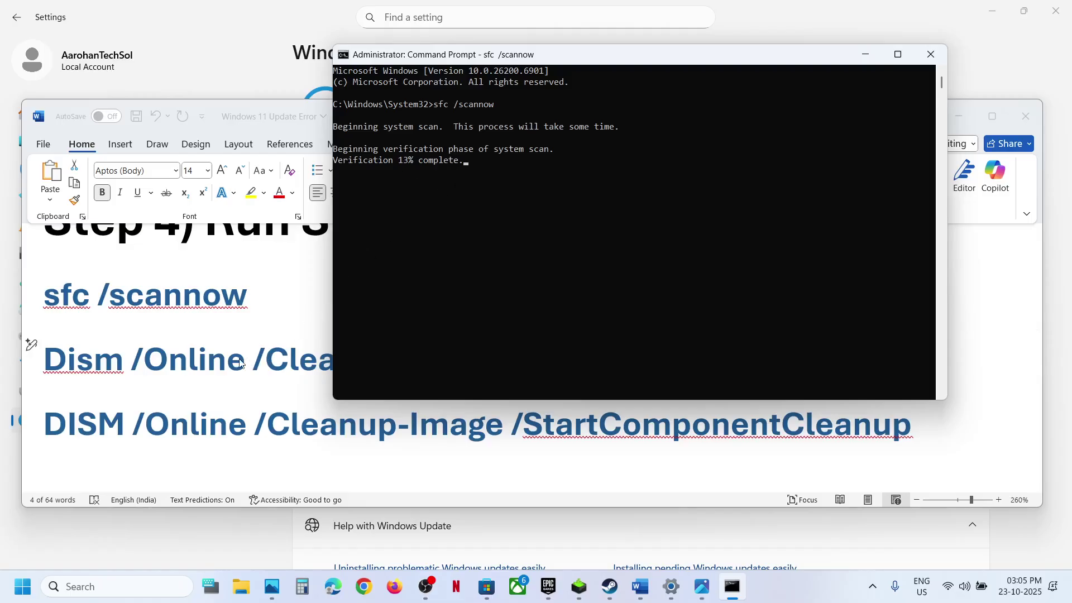
key("alt+Tab")
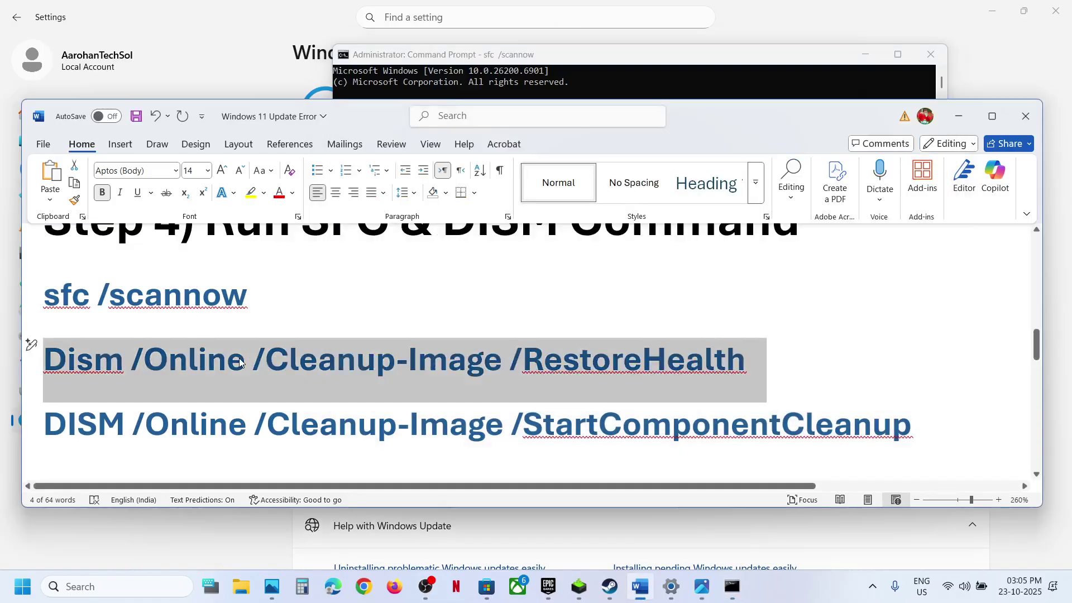
triple_click(409, 423)
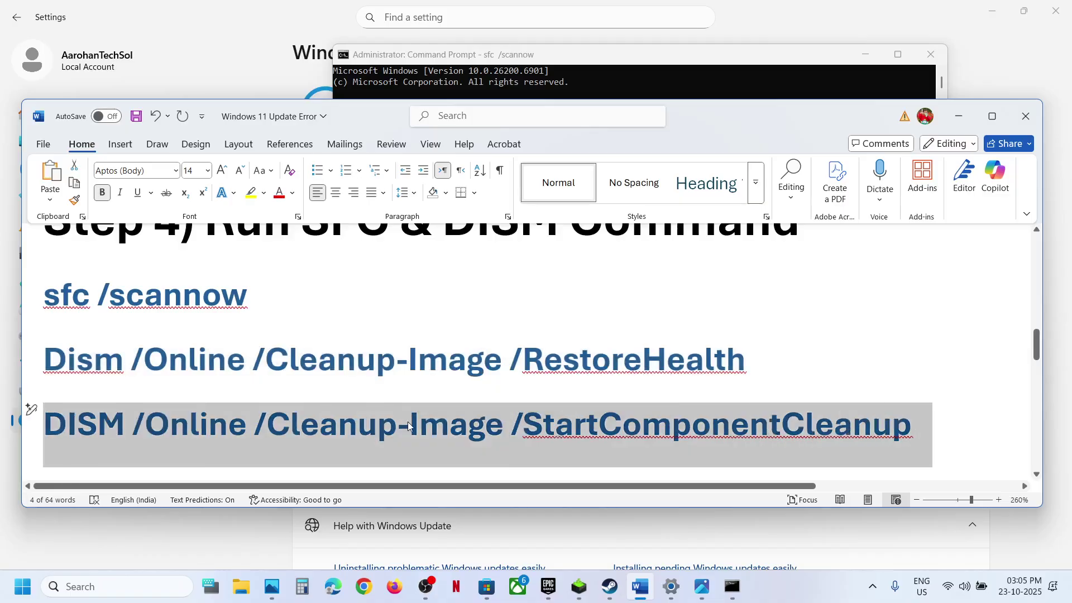
key("alt+Tab")
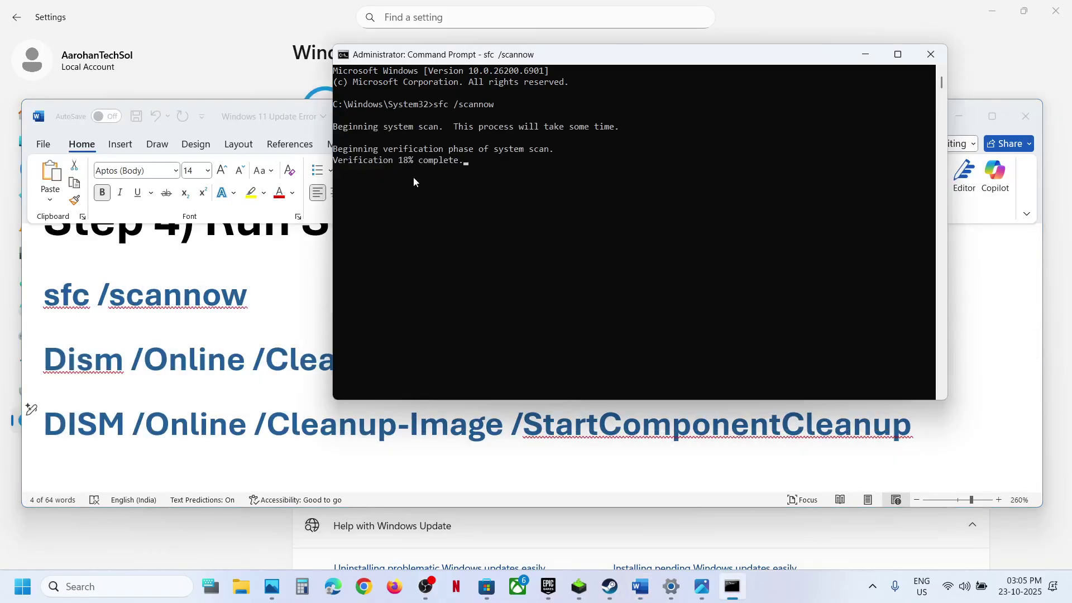
key("alt+Tab")
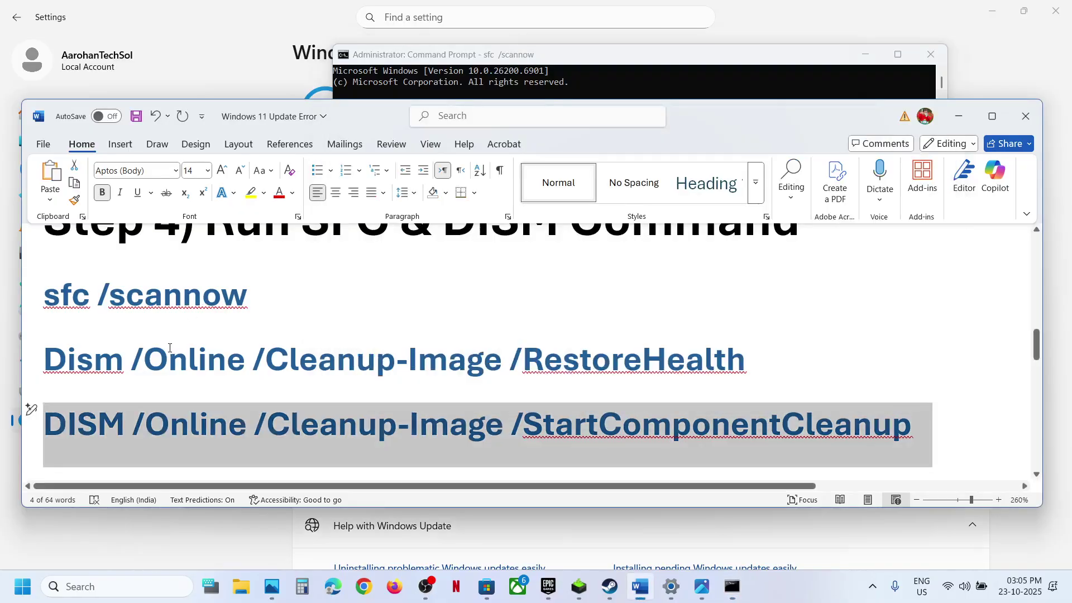
left_click(169, 350)
Open the Step 5 catalog.update.microsoft.com link from the Word notes in Chrome.
key("super")
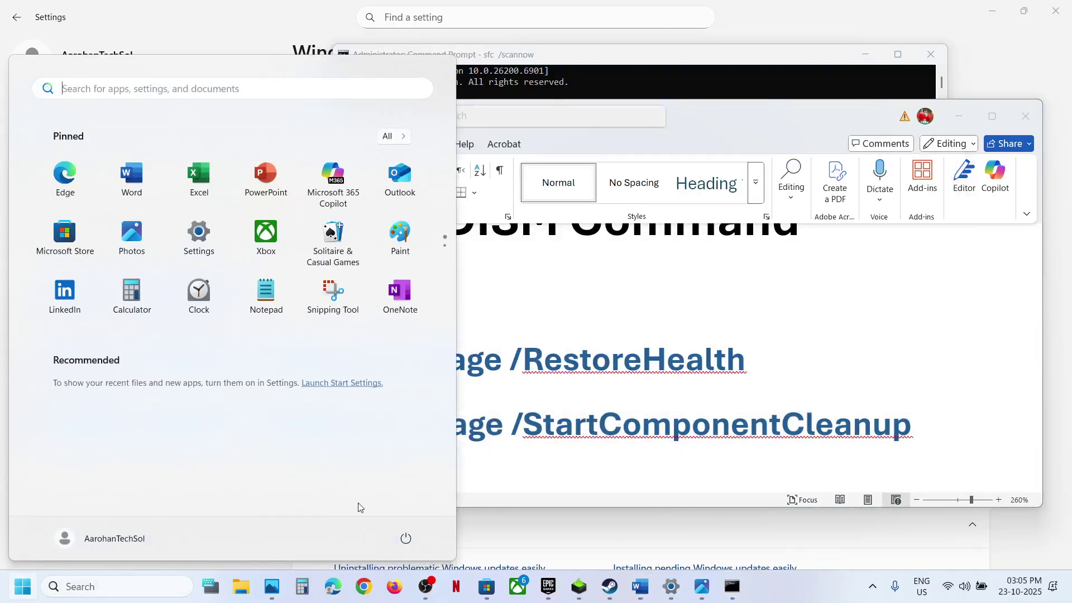
left_click(406, 537)
key("Escape")
key("Escape")
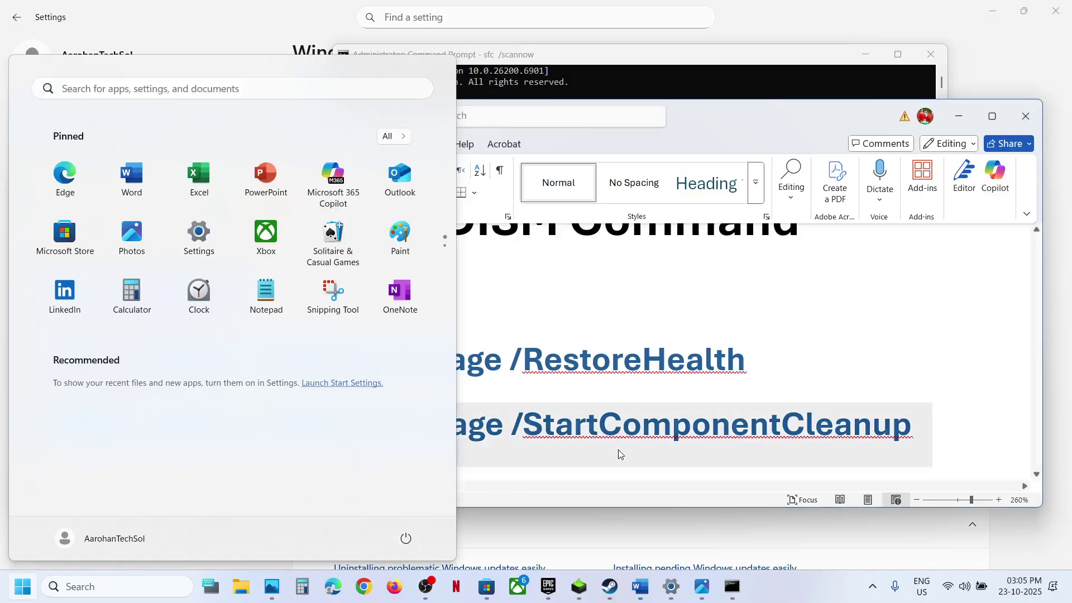
scroll(401, 434, "down", 5)
scroll(403, 434, "down", 1)
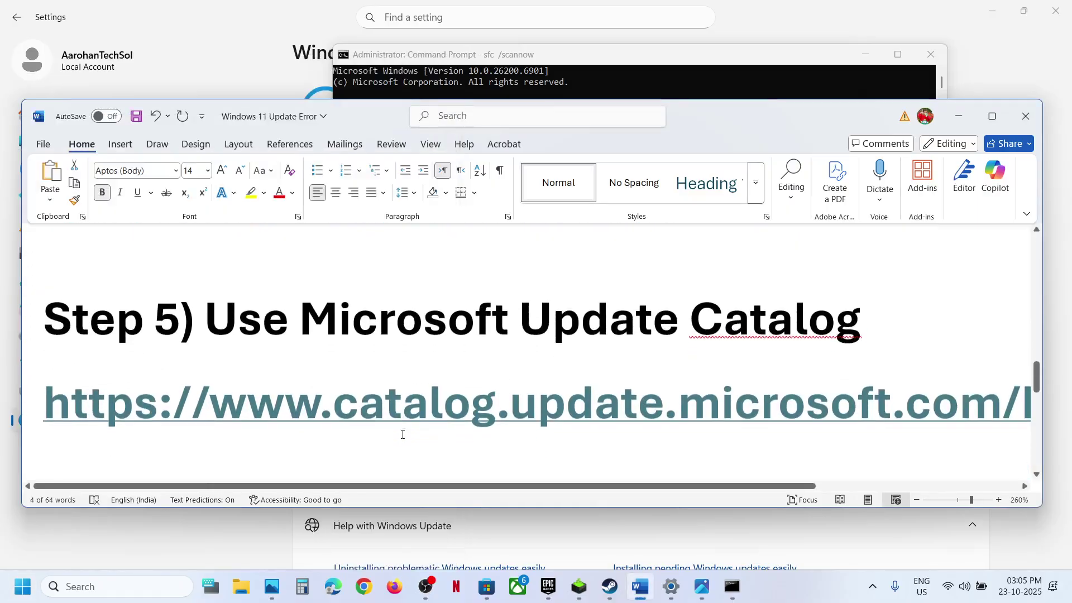
left_click(405, 413, "ctrl")
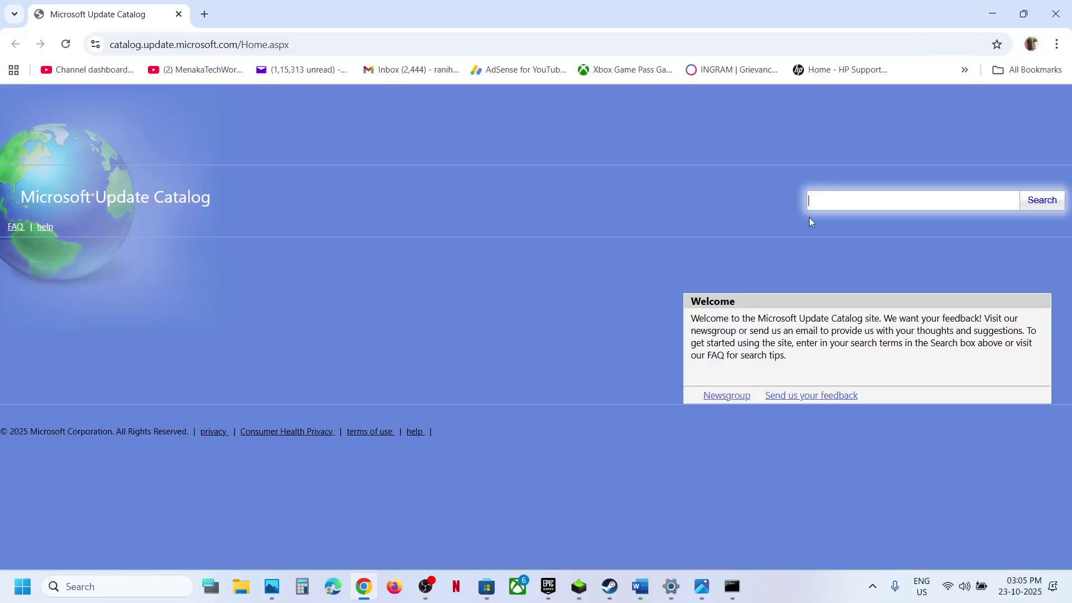
Copy KB5070773 from Update history and paste it into the Update Catalog search box.
left_click(672, 586)
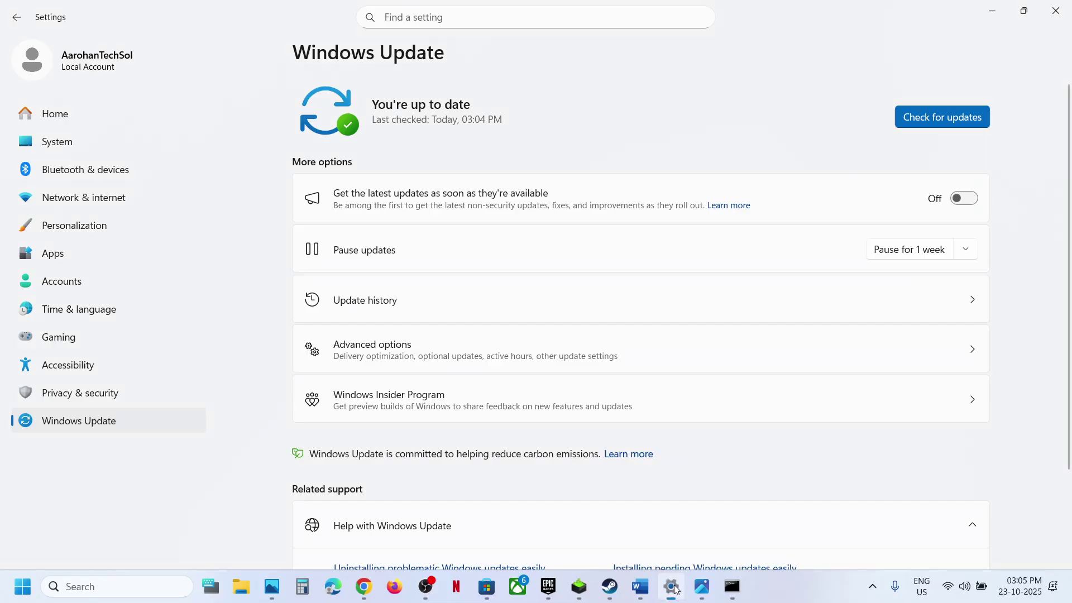
left_click(373, 311)
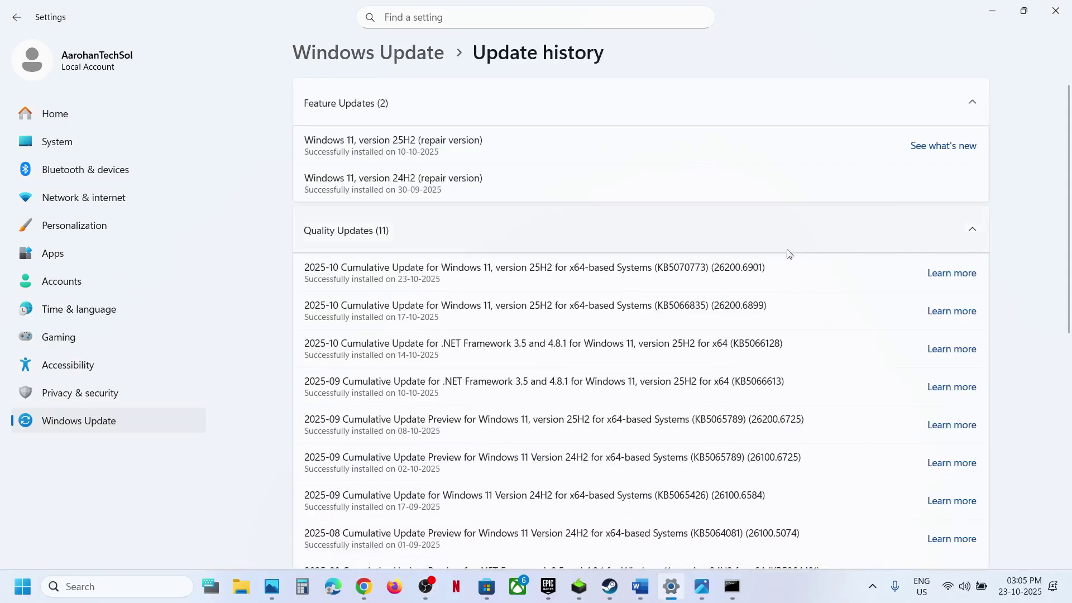
double_click(694, 265)
key("ctrl+c")
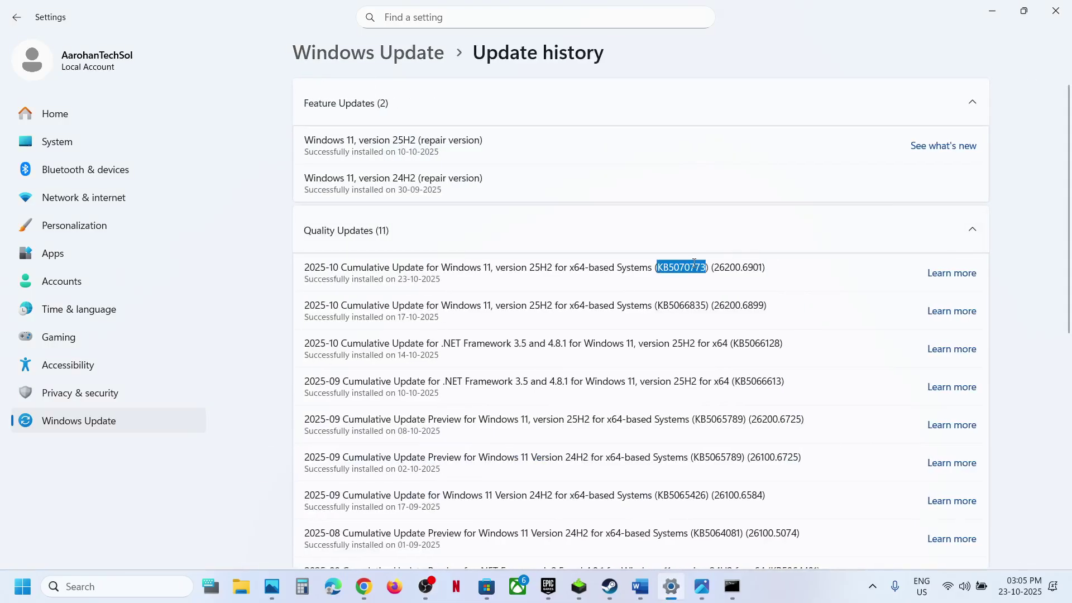
left_click(1006, 17)
key("alt+Tab")
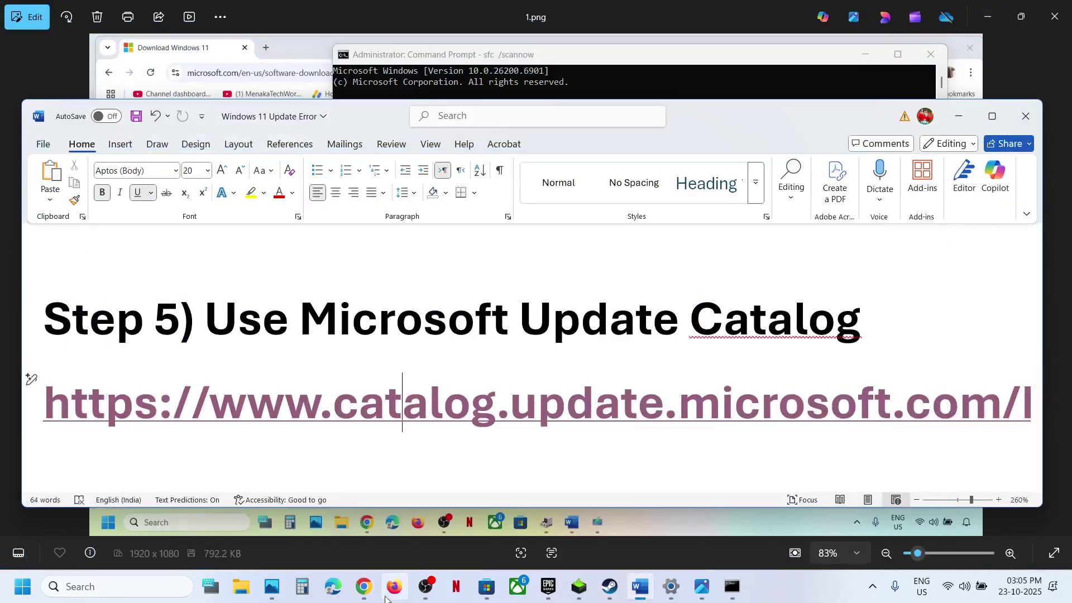
left_click(364, 586)
key("ctrl+v")
Search the catalog for KB5070773 and reload the results, confirming resubmission.
left_click(1045, 204)
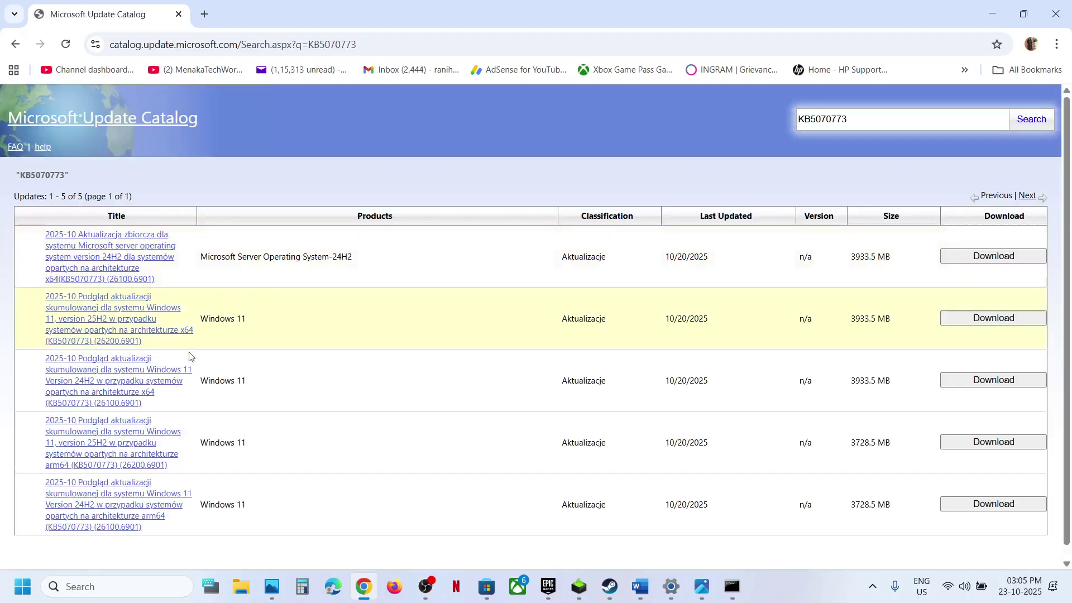
left_click(1057, 44)
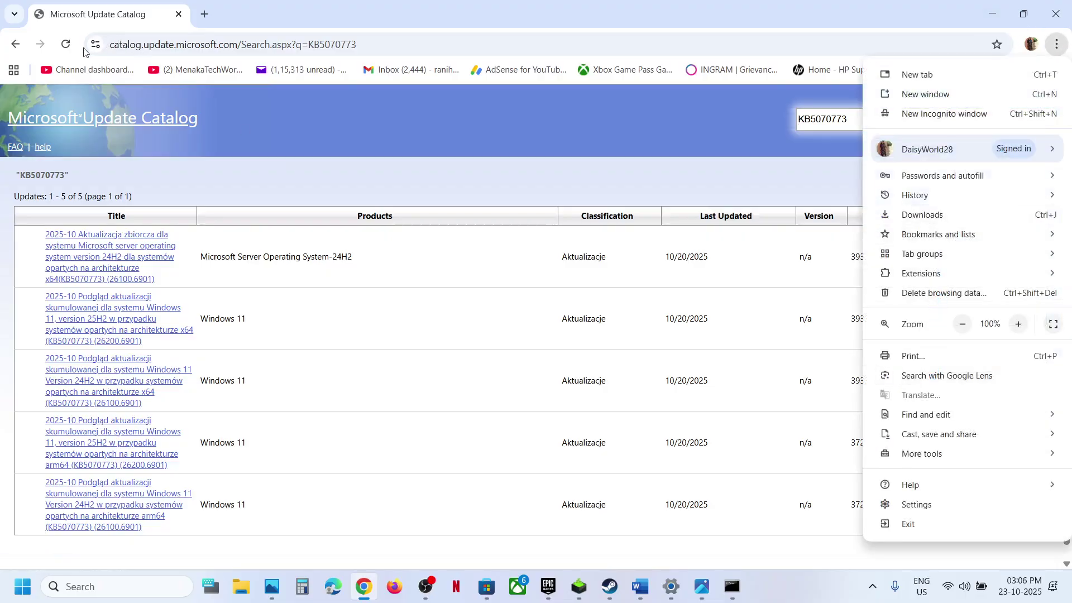
left_click(63, 46)
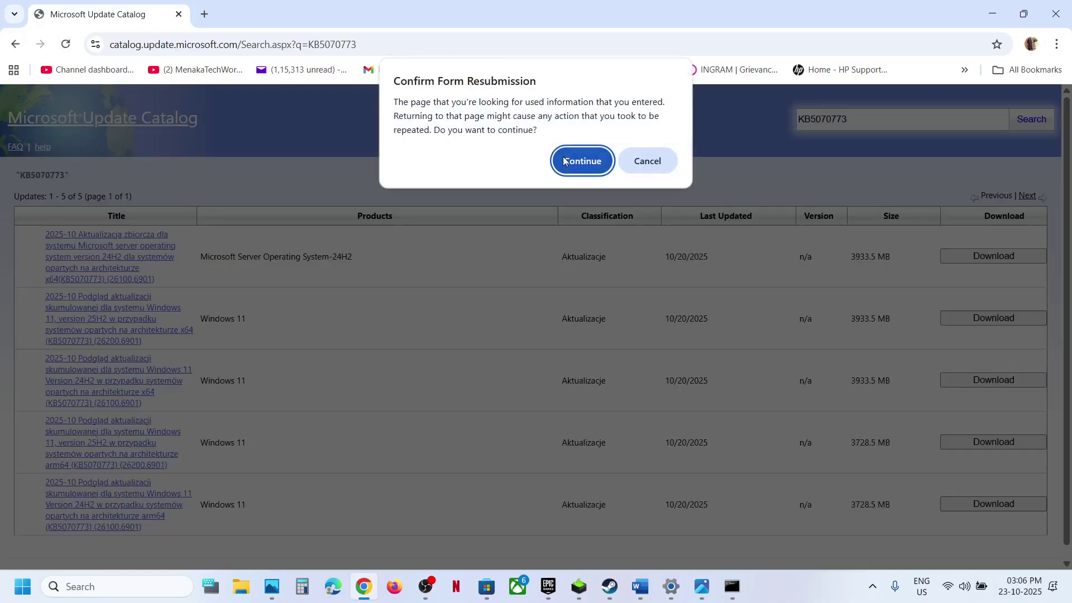
left_click(579, 159)
Translate the catalog results into English with Chrome's Translate, then search for winver.
left_click(1057, 45)
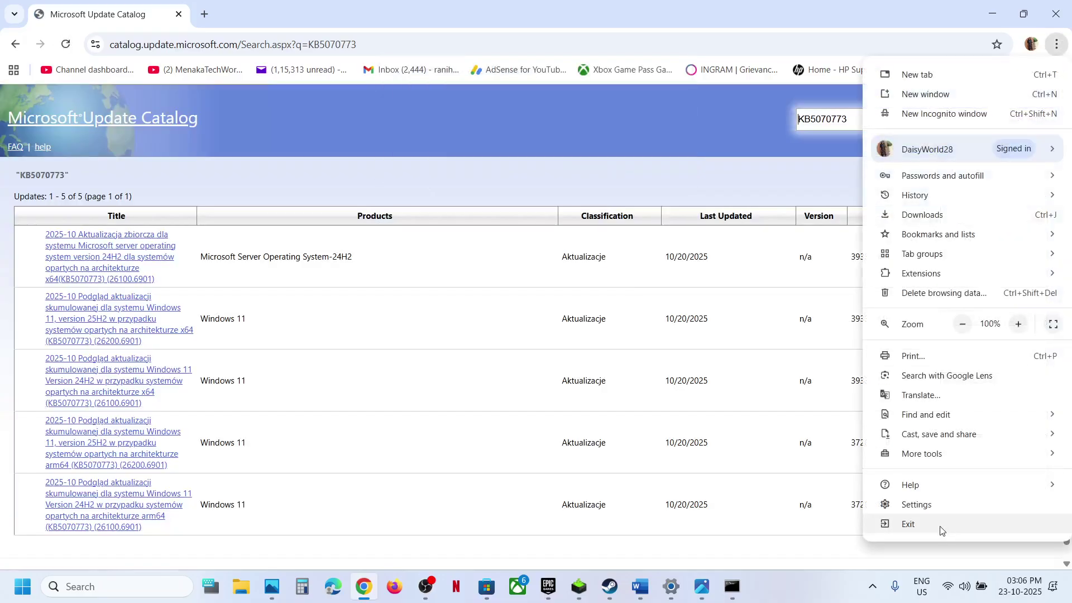
left_click(907, 401)
left_click(937, 82)
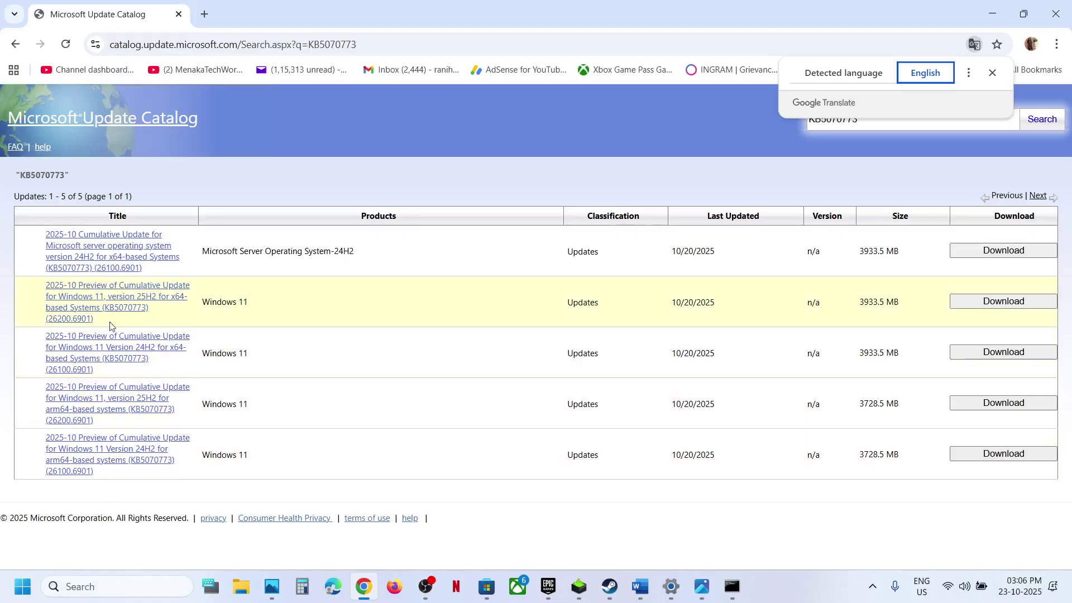
left_click(113, 580)
type("winver")
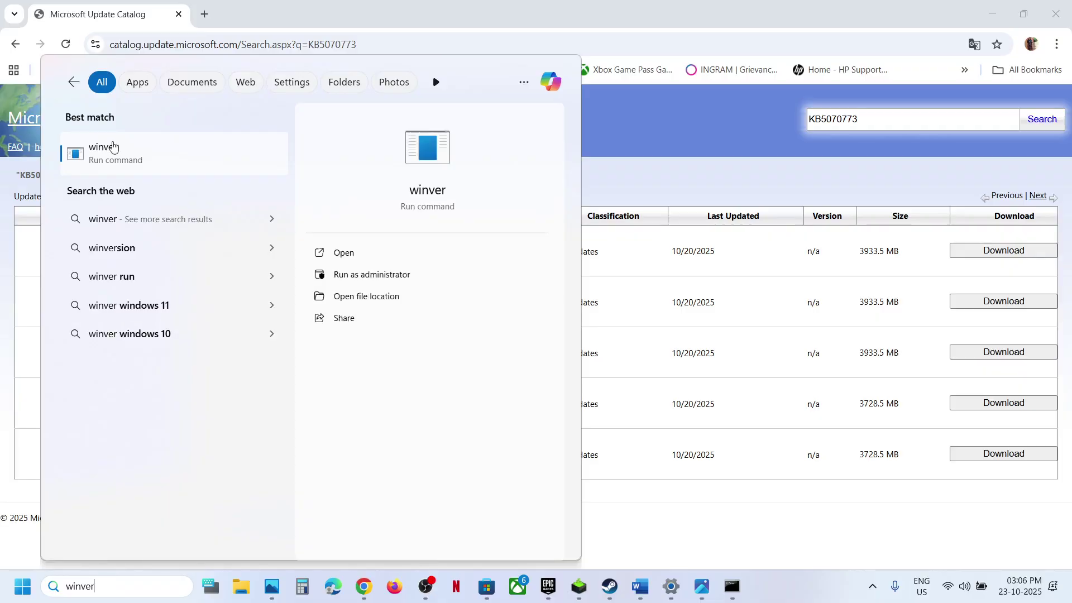
Check About Windows shows version 25H2, OS Build 26200.6901, then return to Update history.
left_click(106, 147)
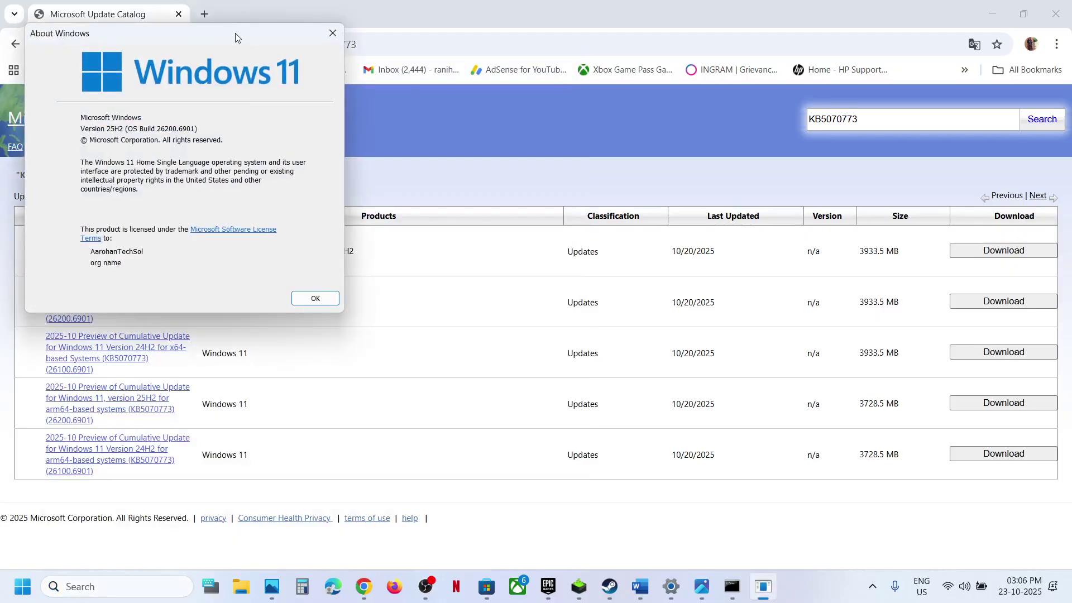
left_click_drag(236, 36, 466, 210)
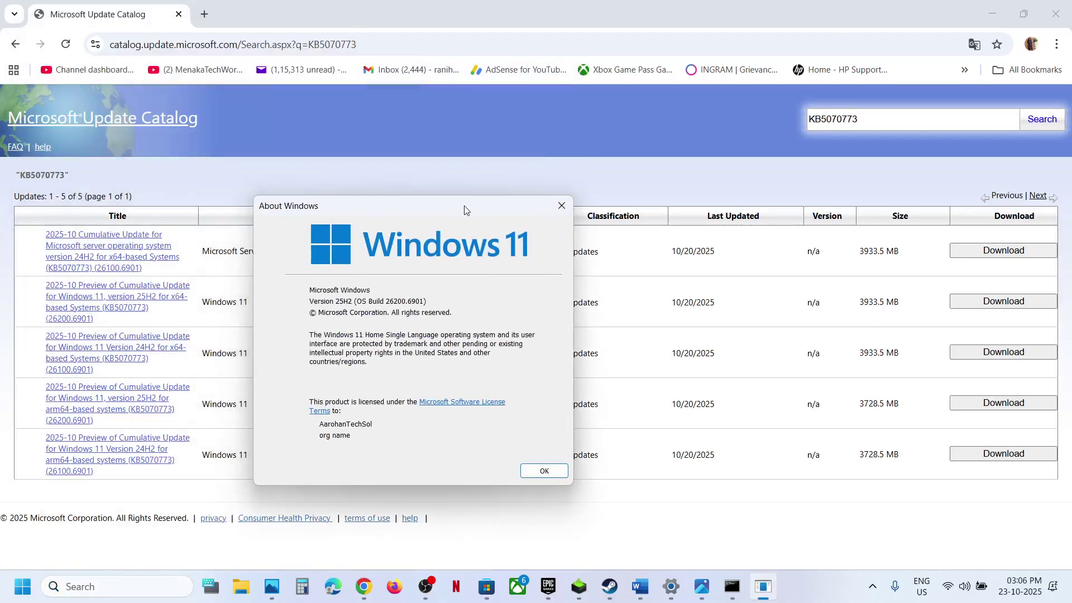
left_click(561, 205)
left_click(672, 587)
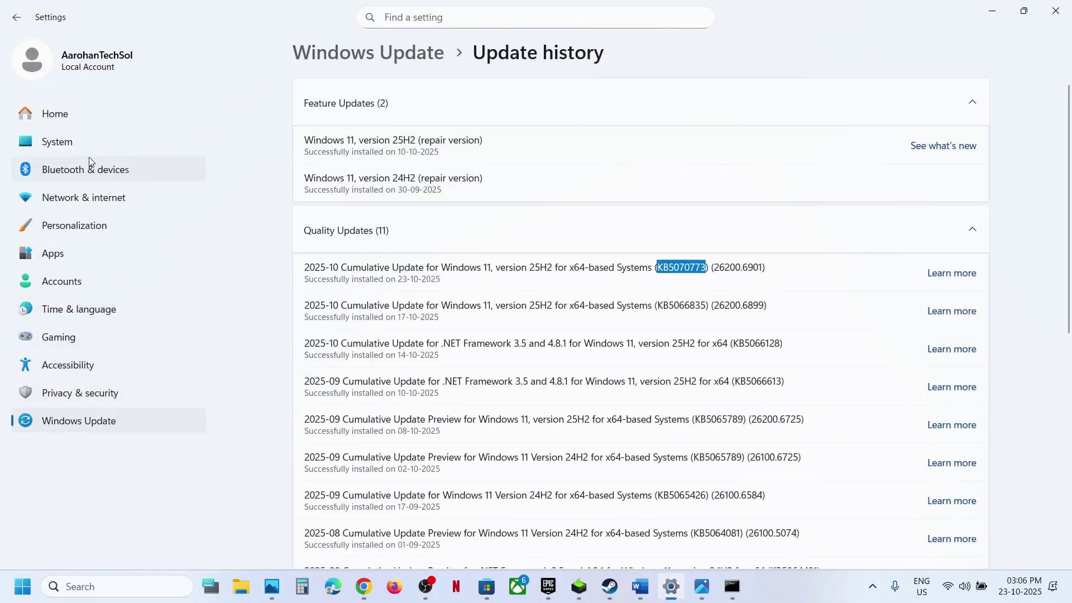
Check System > About lists a 64-bit OS with an x64-based processor, then close Settings.
left_click(71, 135)
scroll(552, 414, "down", 10)
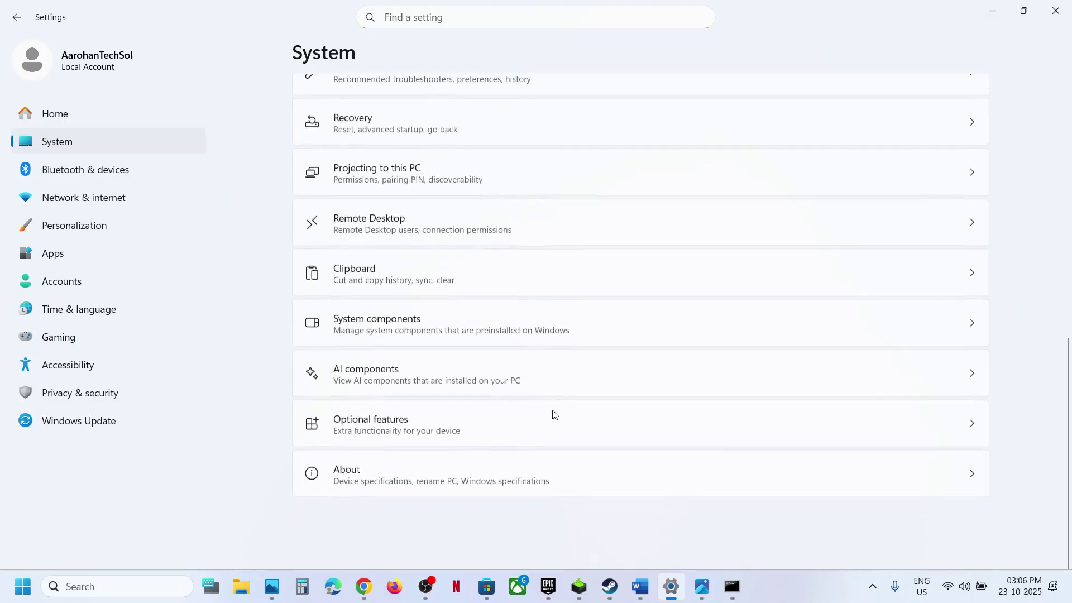
scroll(554, 414, "up", 1)
left_click(452, 483)
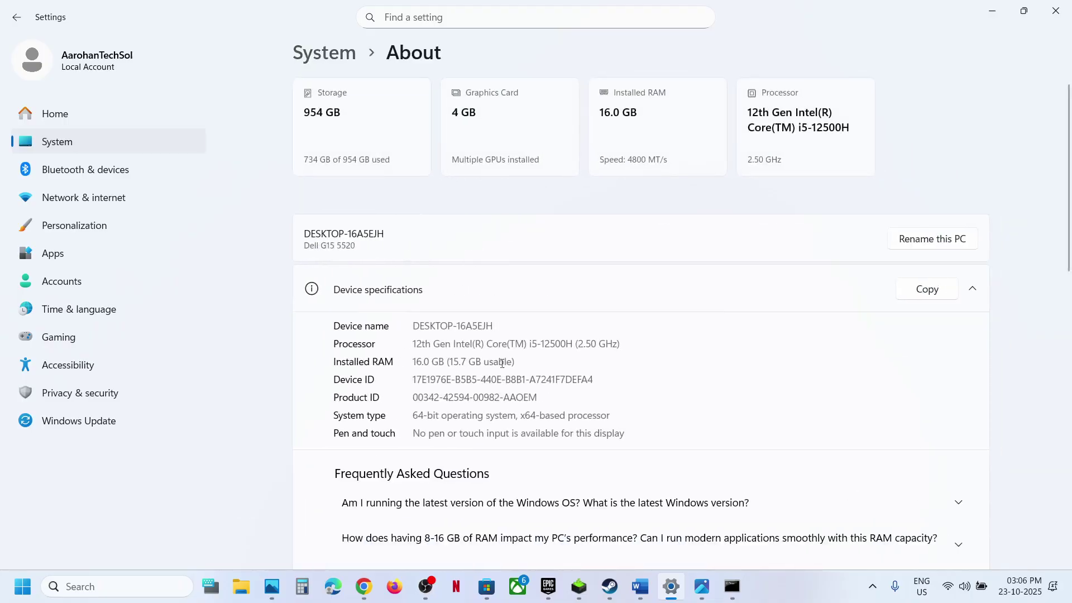
left_click_drag(415, 415, 610, 415)
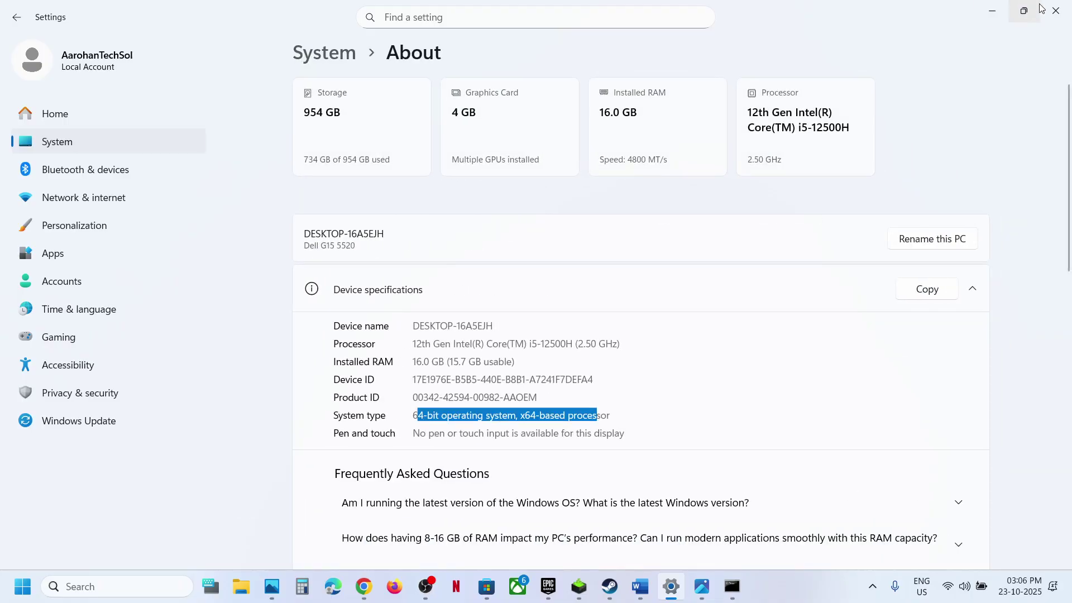
left_click(1055, 10)
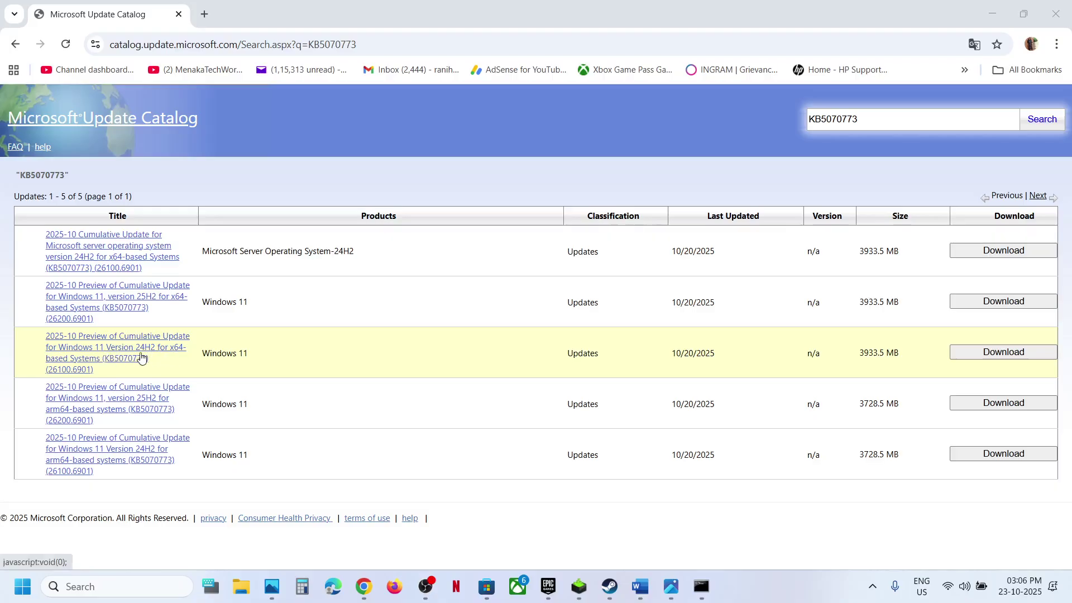
Download the KB5070773 .msu package for Windows 11 25H2 x64 and check its download progress.
left_click(991, 304)
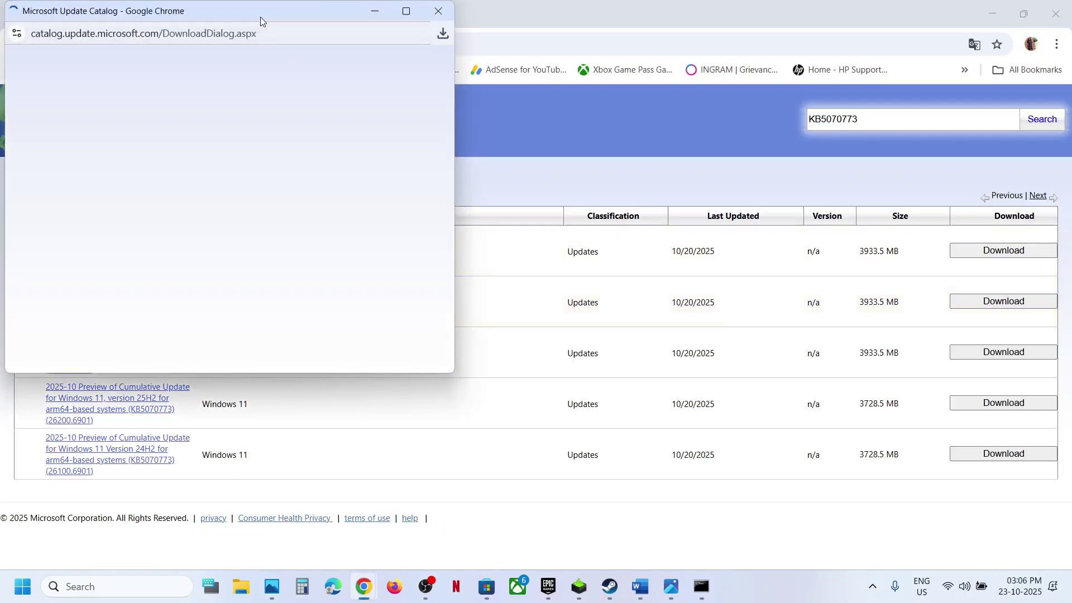
left_click_drag(260, 17, 518, 134)
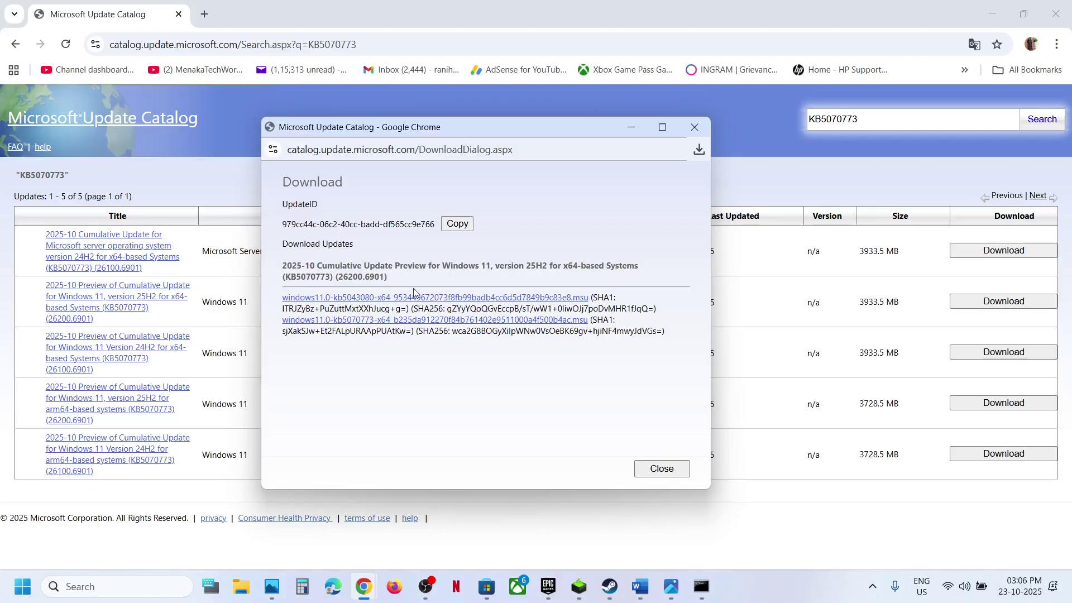
left_click(369, 324)
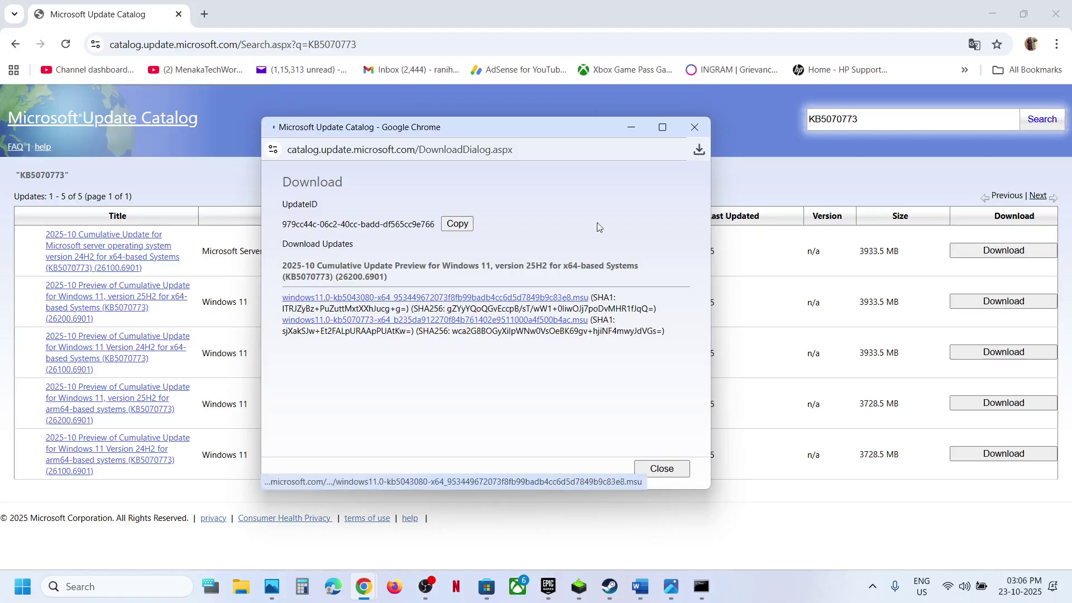
left_click(698, 151)
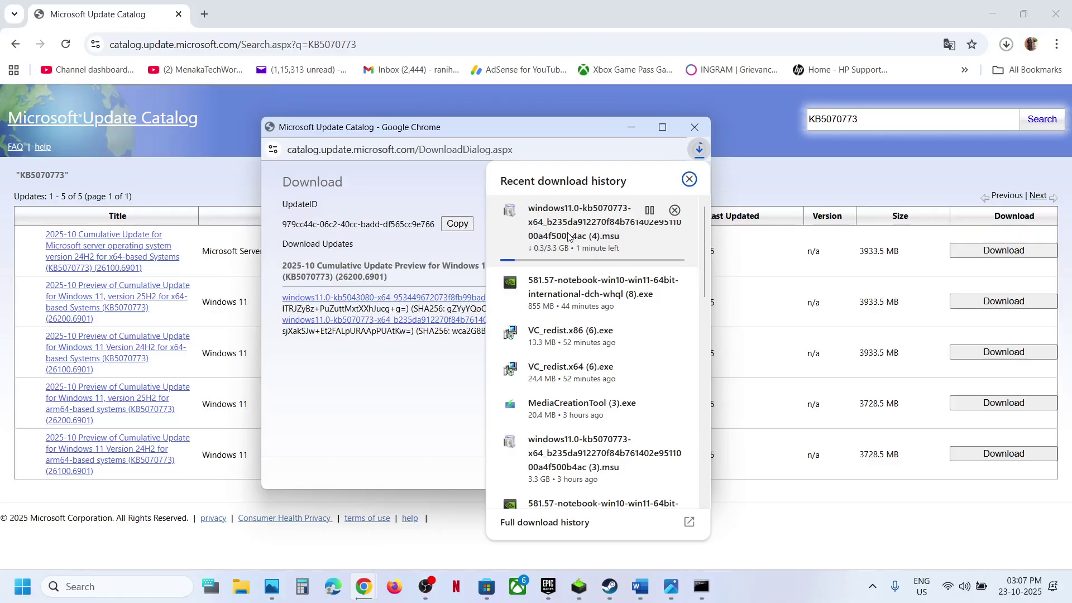
Bring the Word troubleshooting notes to the front and scroll down to Step 6.
key("super")
left_click(406, 539)
left_click(566, 529)
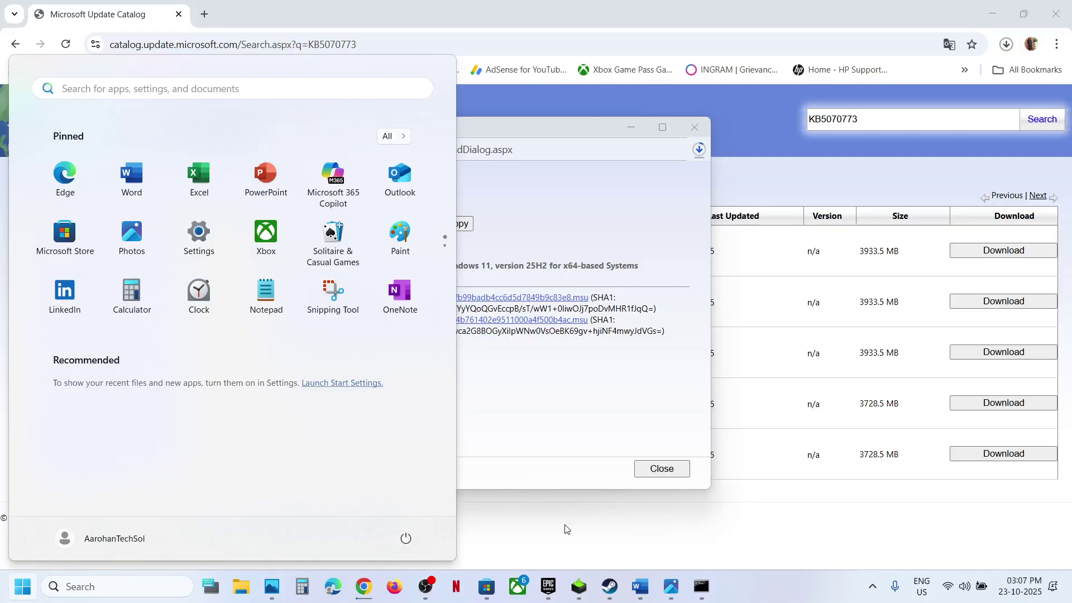
left_click(639, 587)
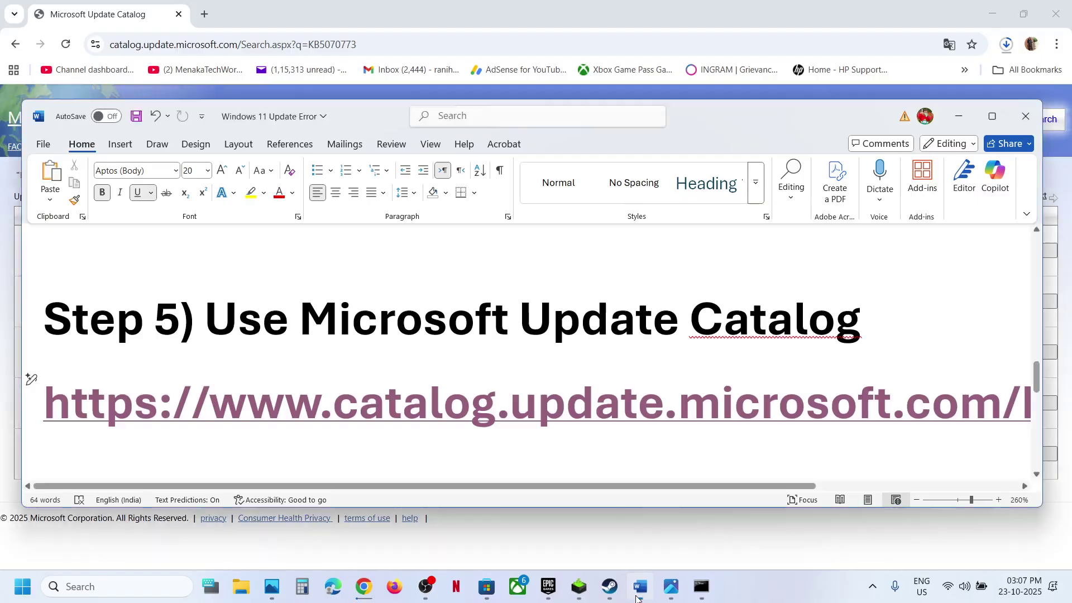
scroll(334, 334, "down", 3)
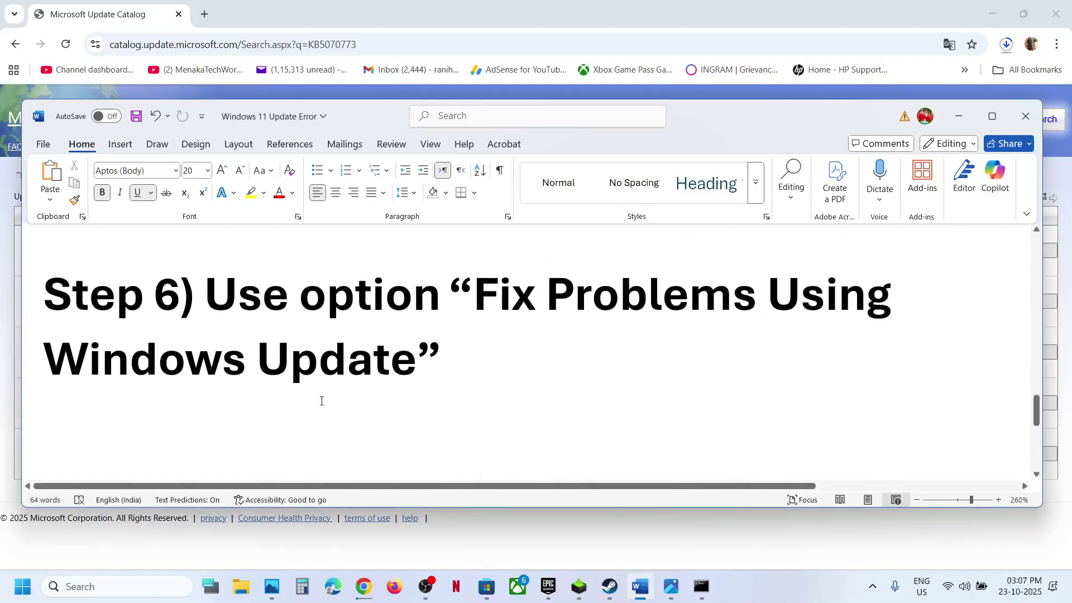
key("super+i")
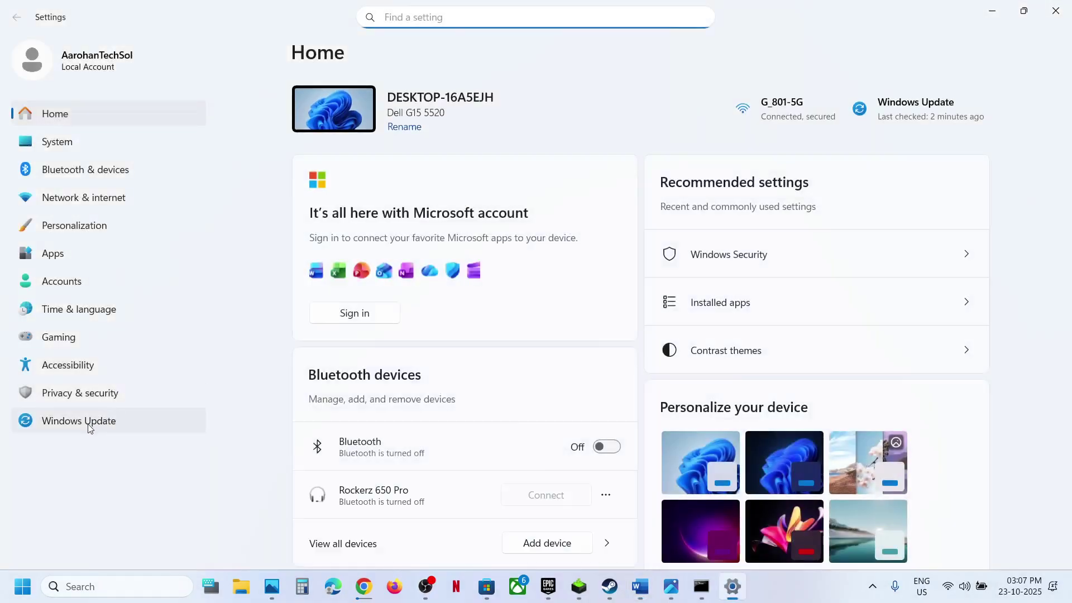
Go to Windows Update > Advanced options > Recovery to review Fix problems using Windows Update.
left_click(90, 426)
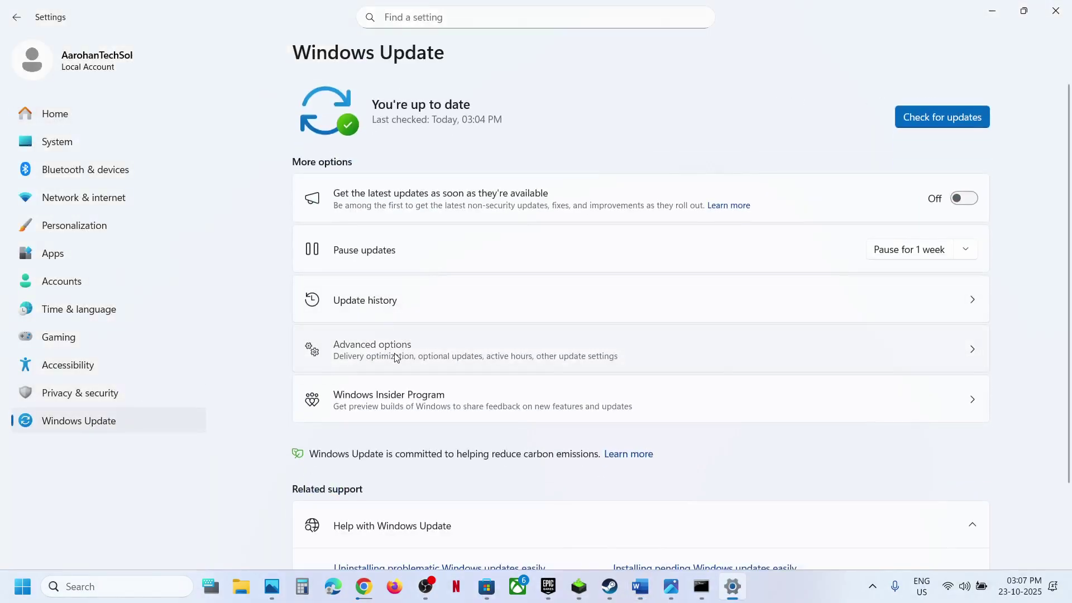
left_click(396, 358)
scroll(394, 357, "down", 3)
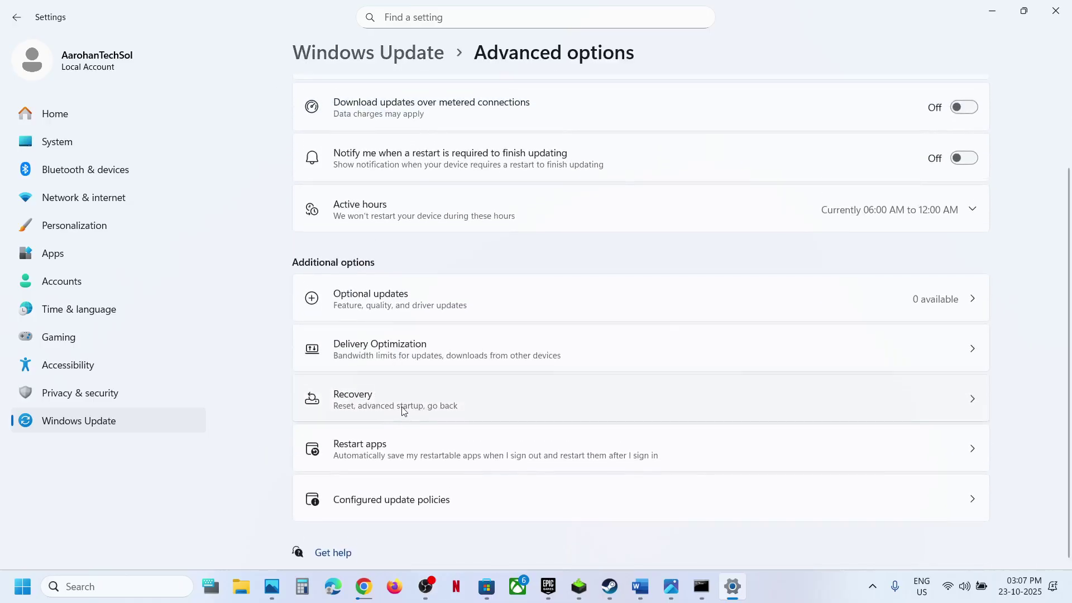
left_click(404, 412)
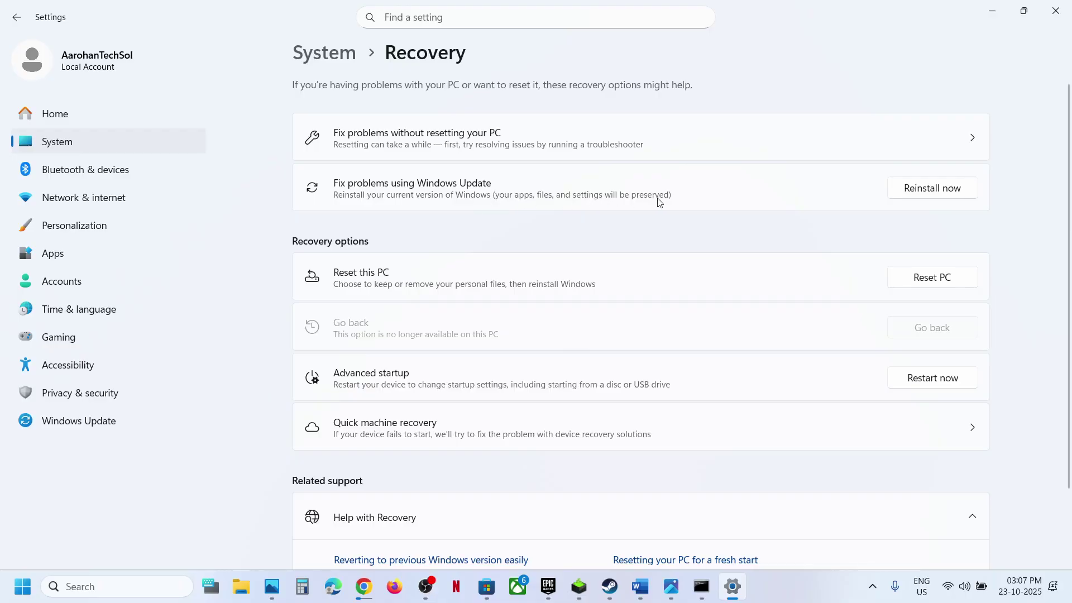
Return to the Windows Update page and open, then close, the Start power menu.
left_click(111, 425)
left_click(12, 592)
left_click(406, 539)
left_click(548, 526)
left_click(548, 526)
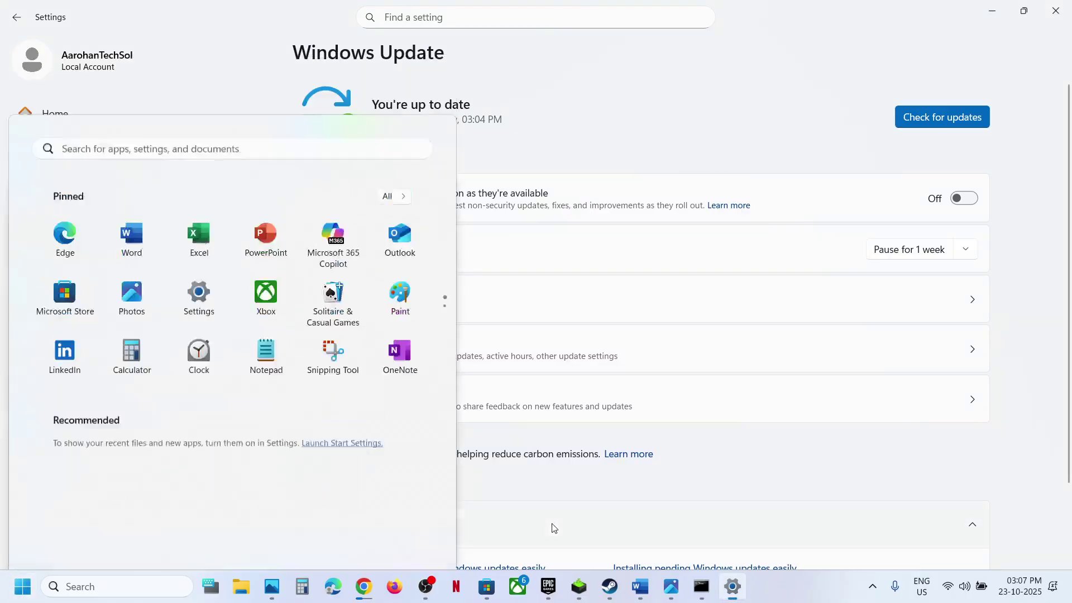
Open Update history and highlight the 24H2 and 25H2 repair version entries.
left_click(383, 301)
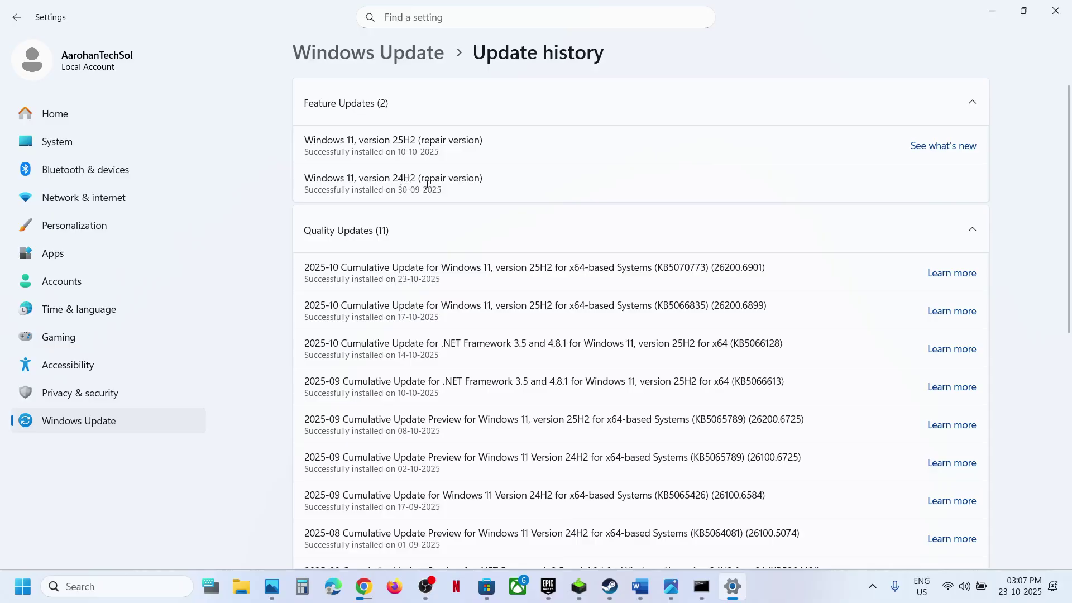
left_click_drag(394, 180, 464, 181)
left_click_drag(395, 141, 467, 142)
Back on Windows Update, start a new check for updates and bring up the Word notes.
left_click(112, 420)
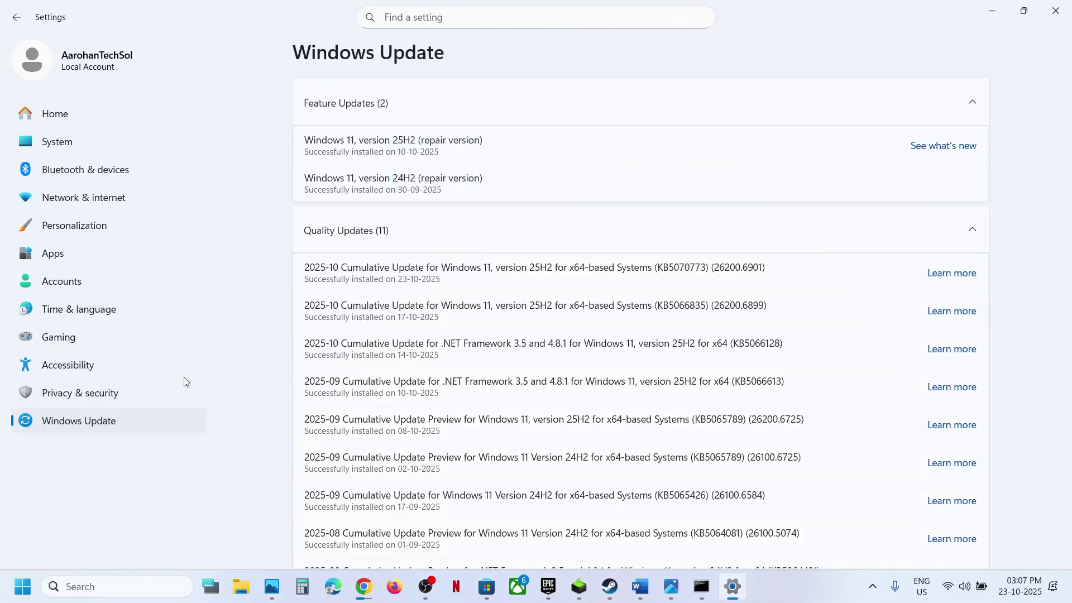
left_click(936, 117)
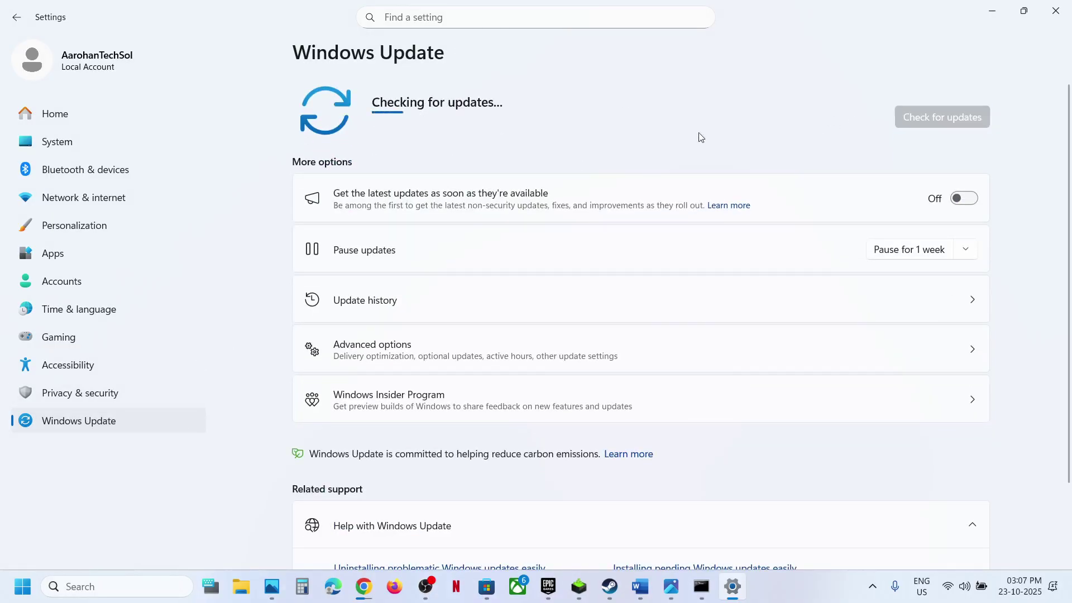
left_click(640, 585)
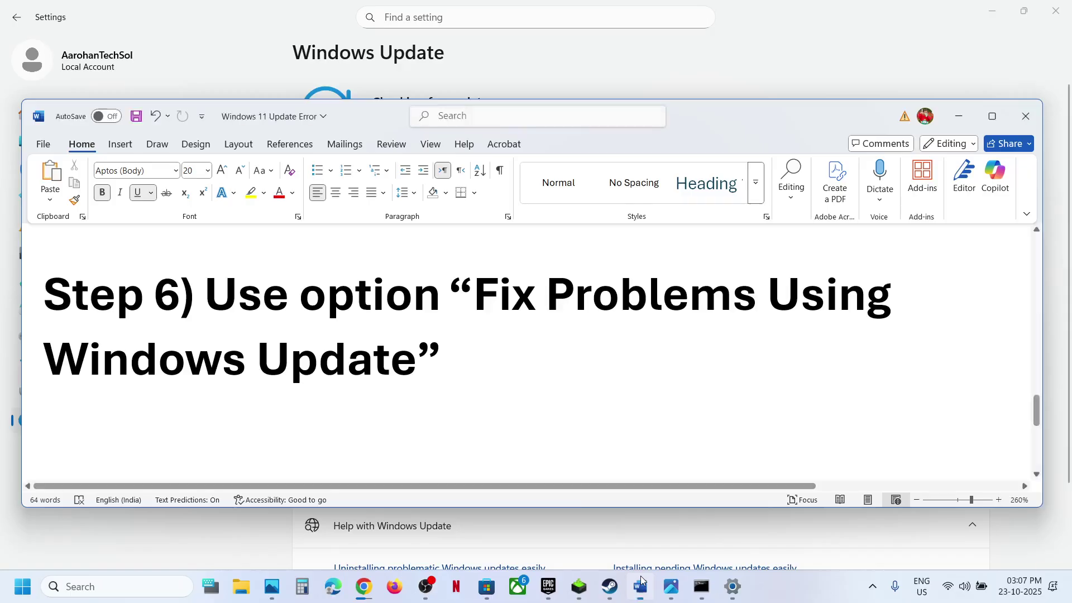
Follow the Step 7 link and download the Media Creation Tool, confirming MediaCreationTool (4).exe finished.
scroll(394, 387, "down", 5)
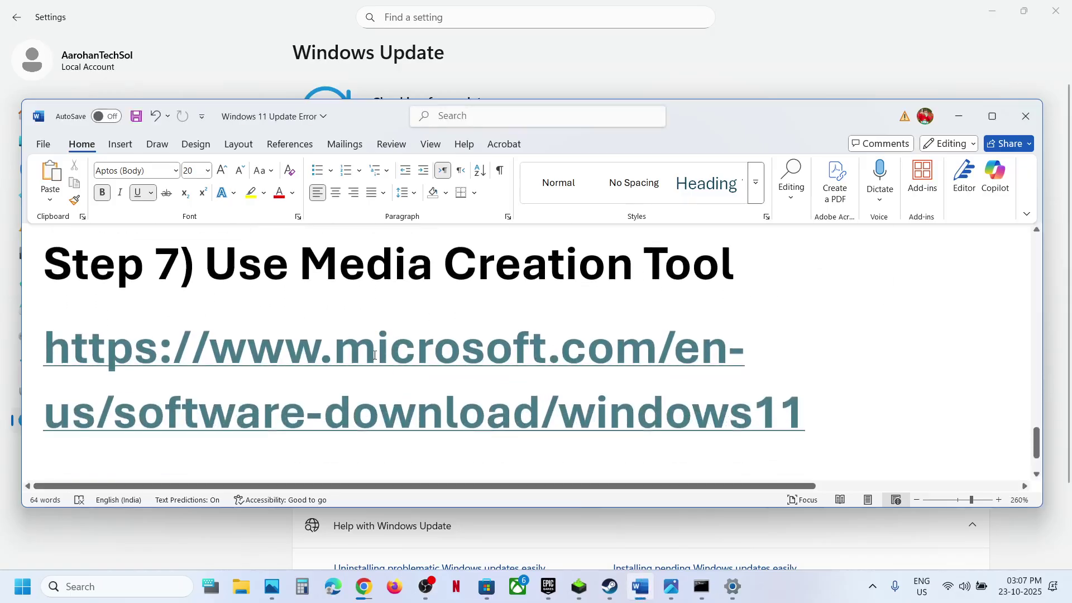
left_click(371, 358, "ctrl")
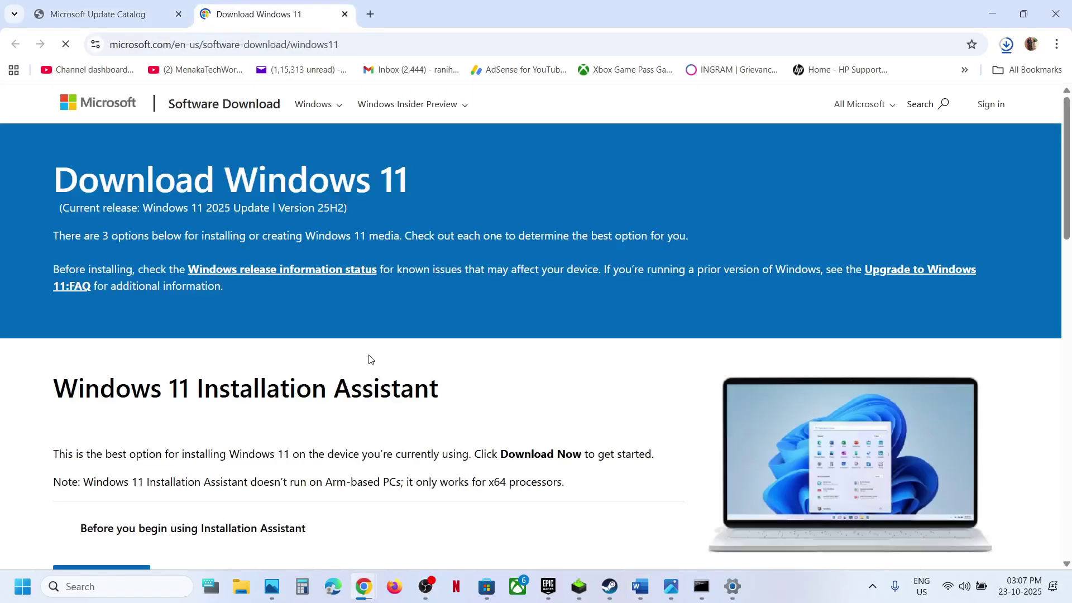
scroll(329, 387, "down", 7)
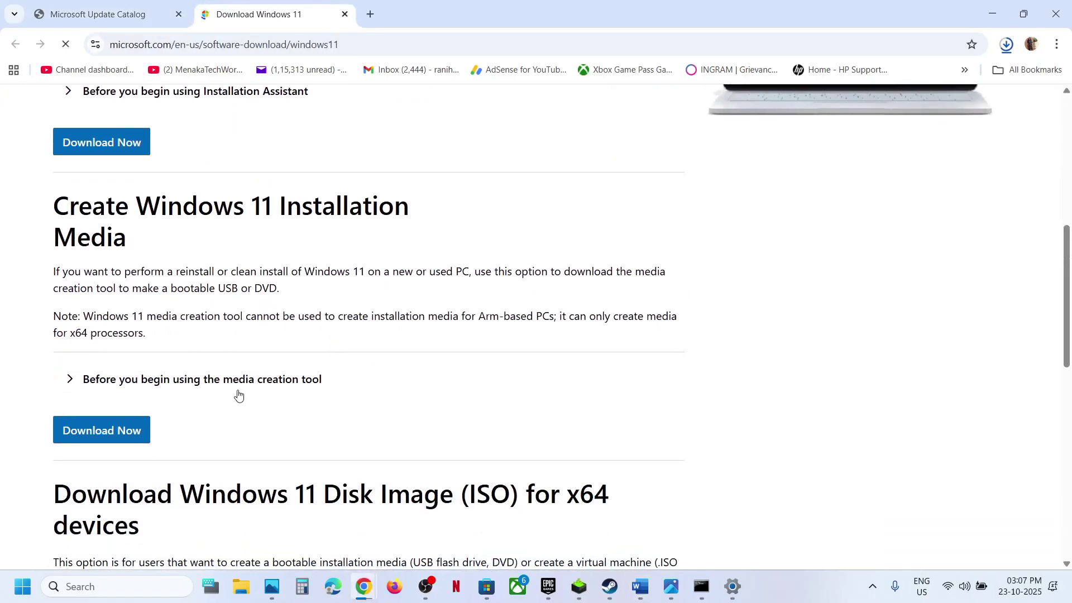
left_click(95, 441)
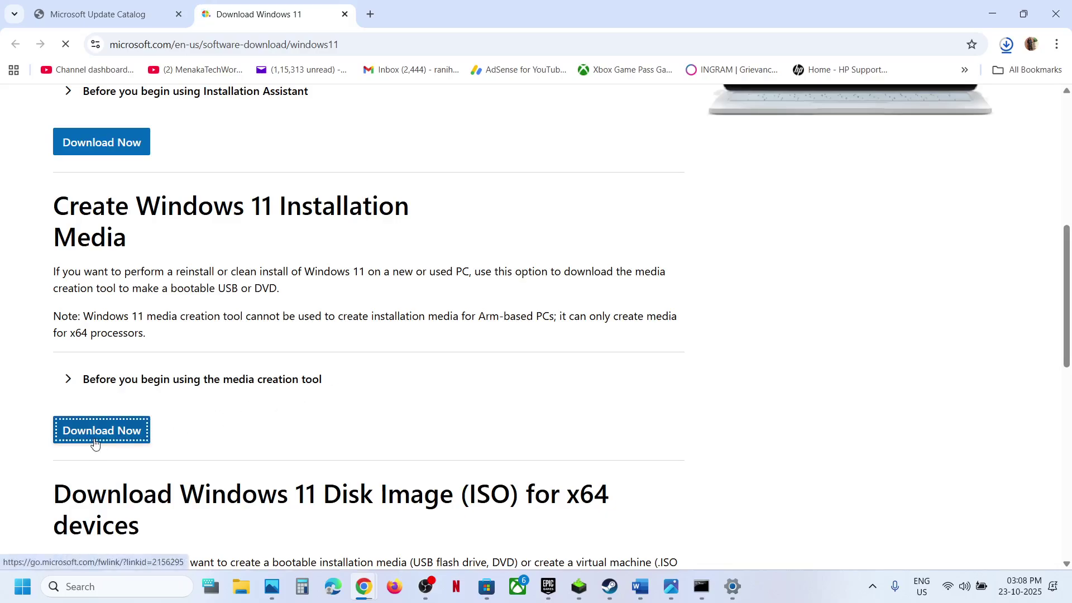
left_click(1005, 45)
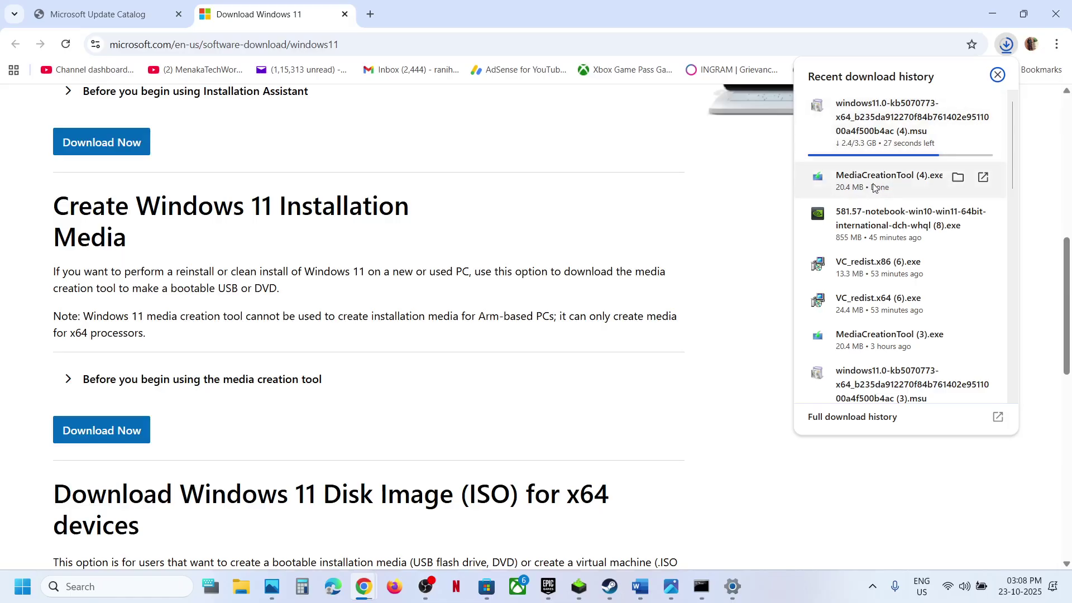
Open 1.png in Photos and page through the walkthrough screenshots, from language and edition to Install Windows 11.
mouse_move(671, 586)
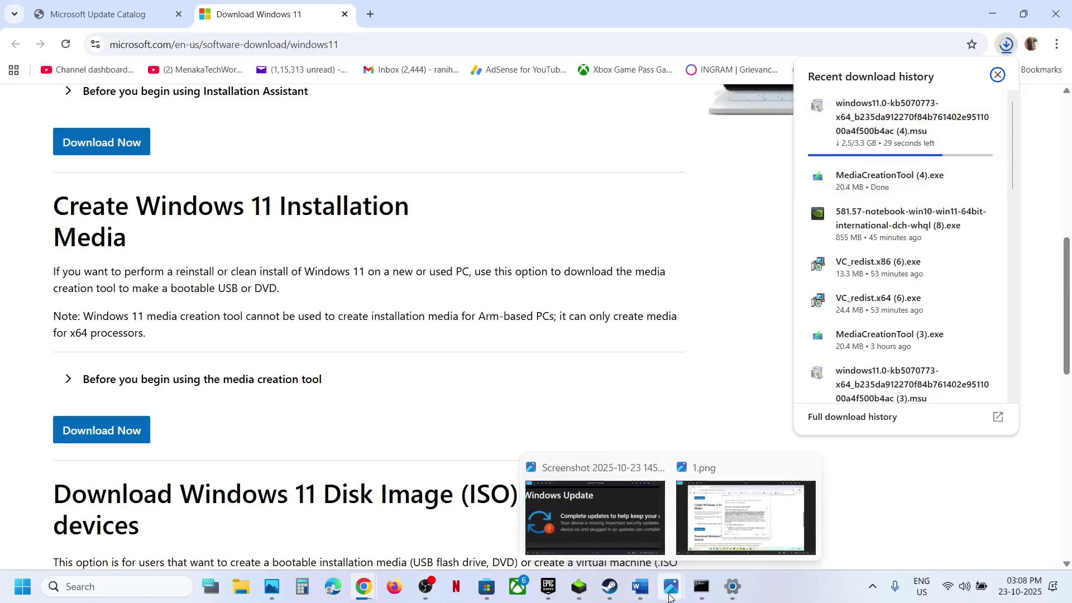
left_click(741, 528)
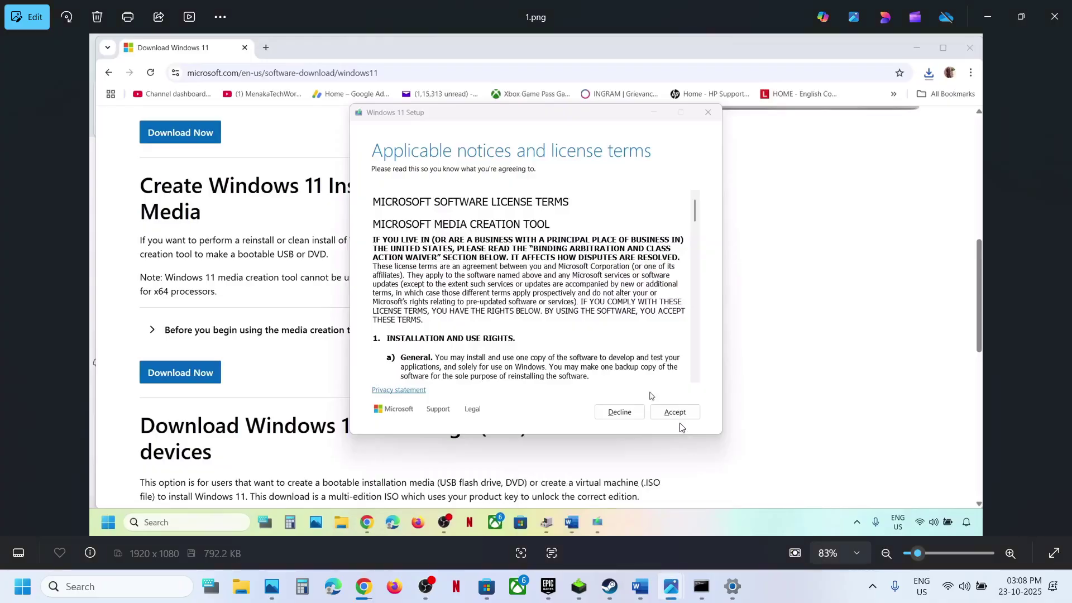
key("Right")
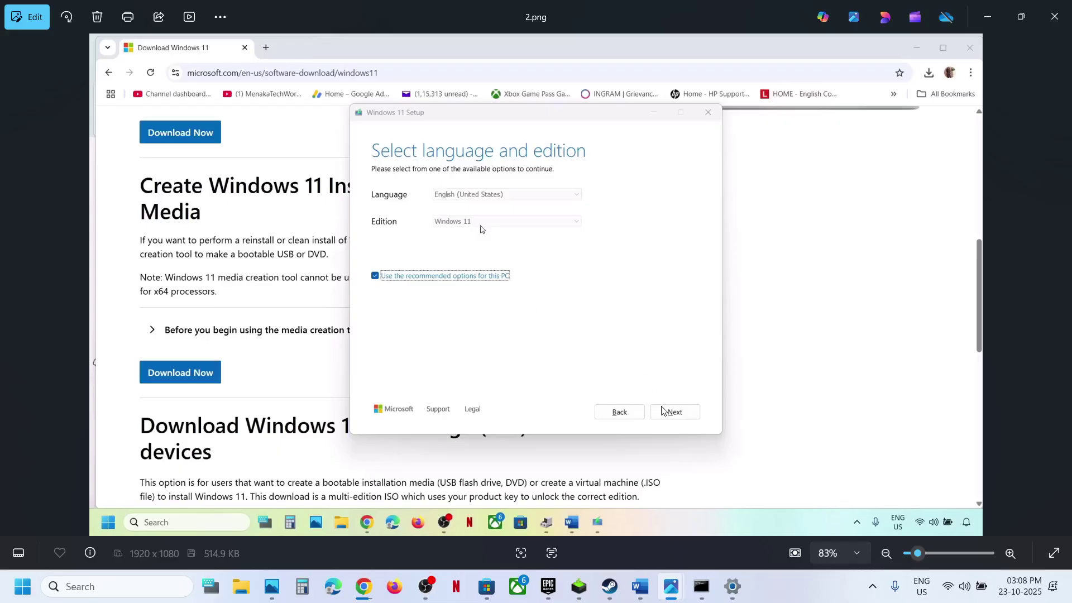
key("Right")
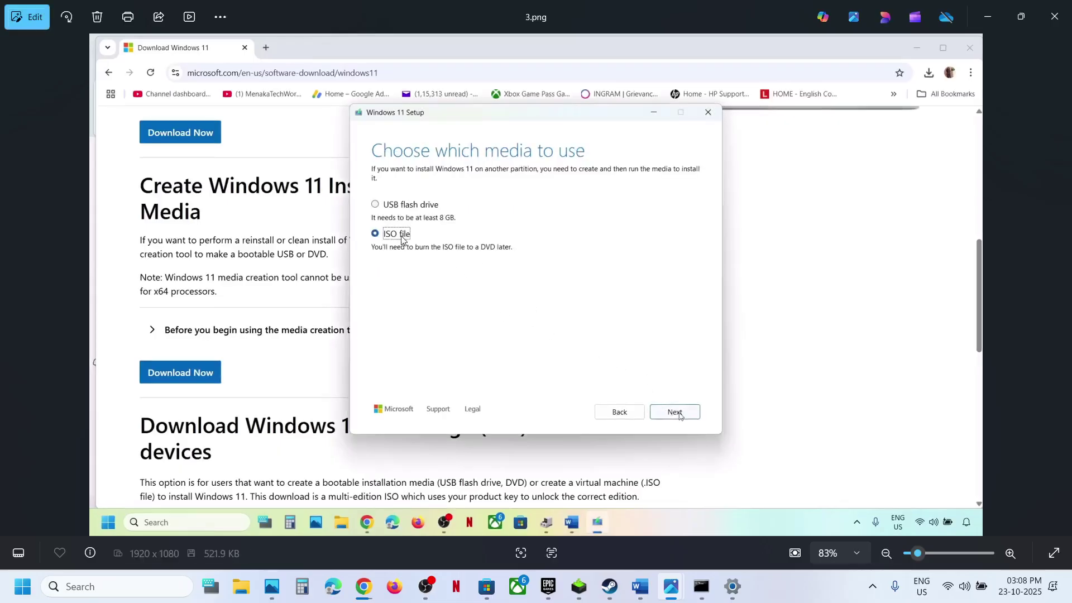
key("Right")
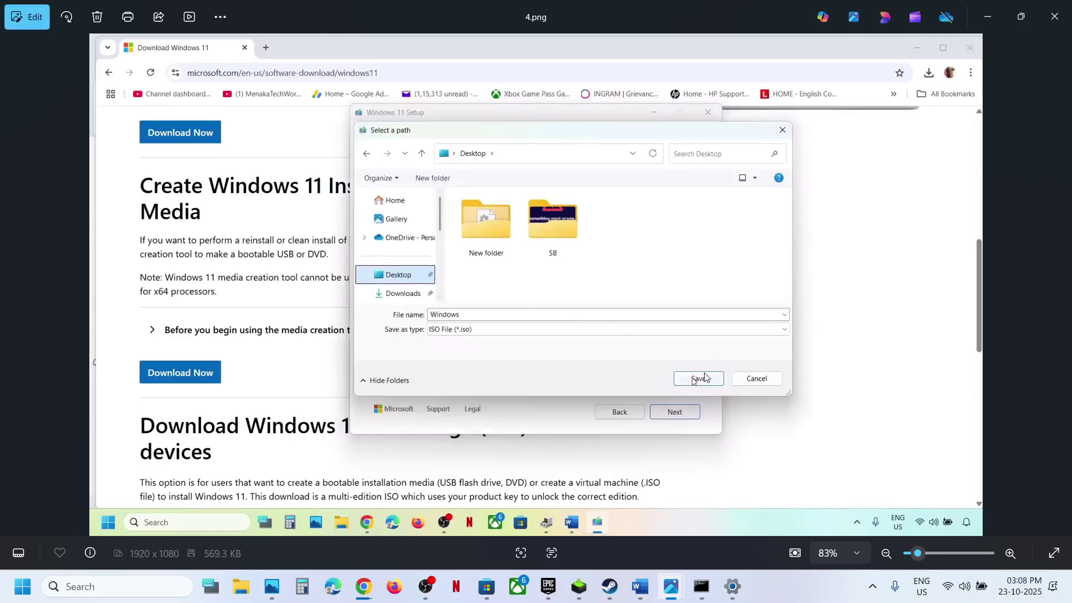
key("Right")
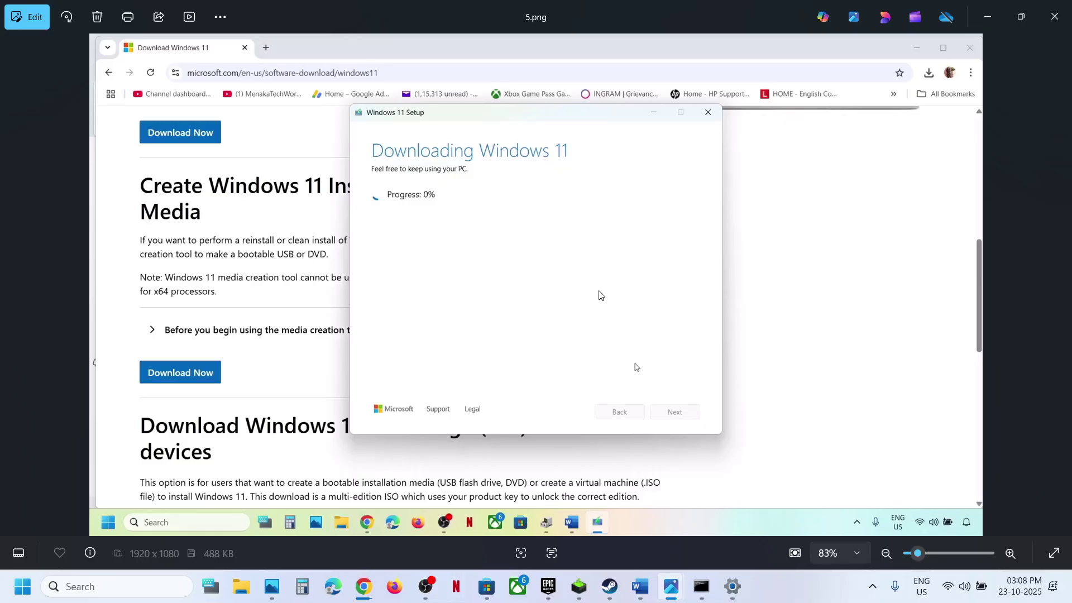
key("Right")
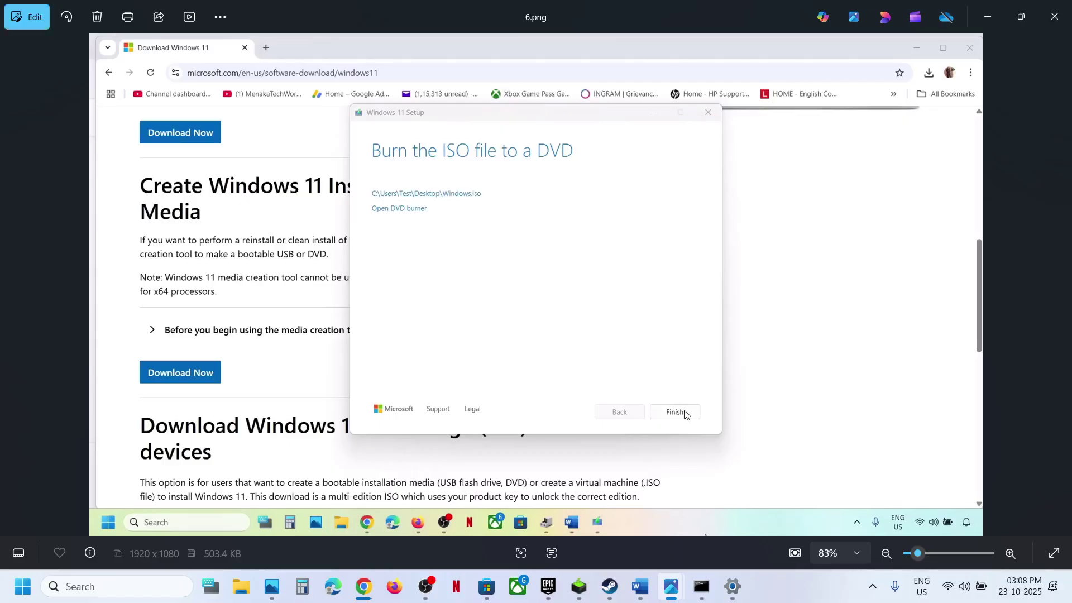
key("Right")
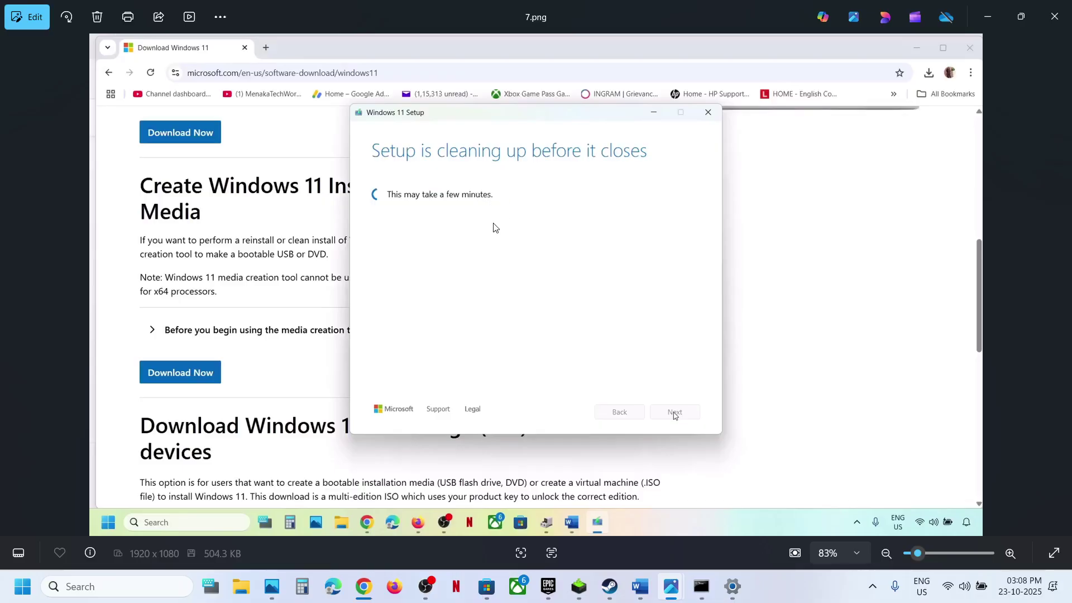
key("Right")
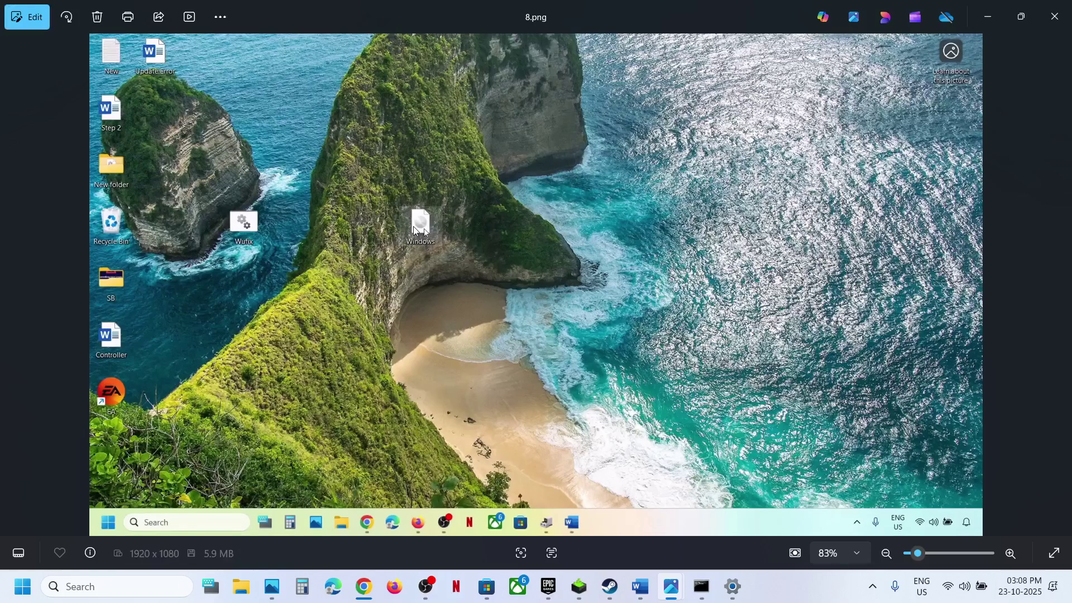
key("Right")
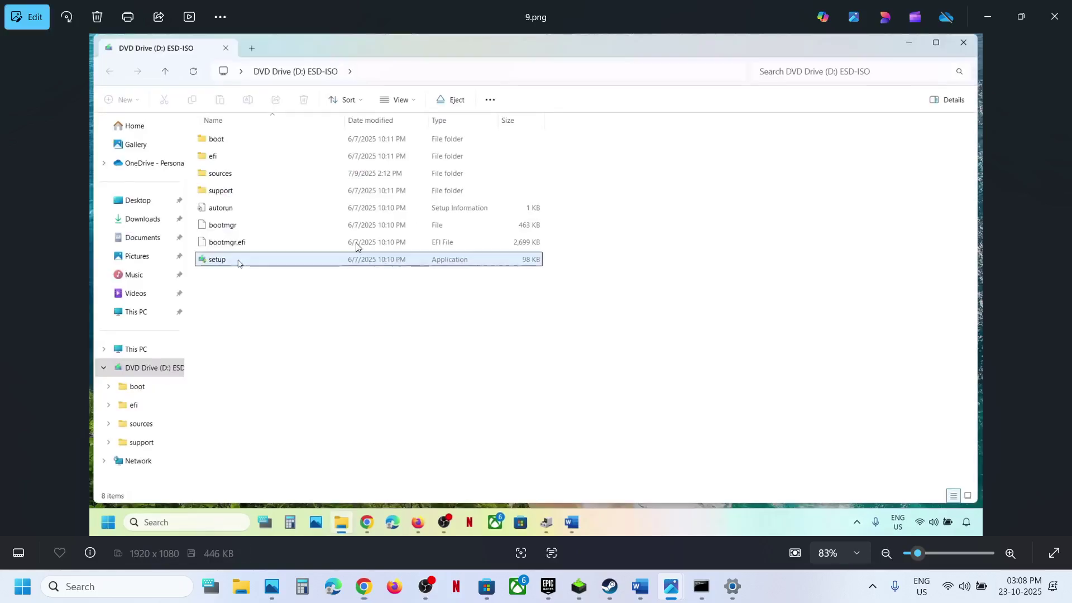
key("Right")
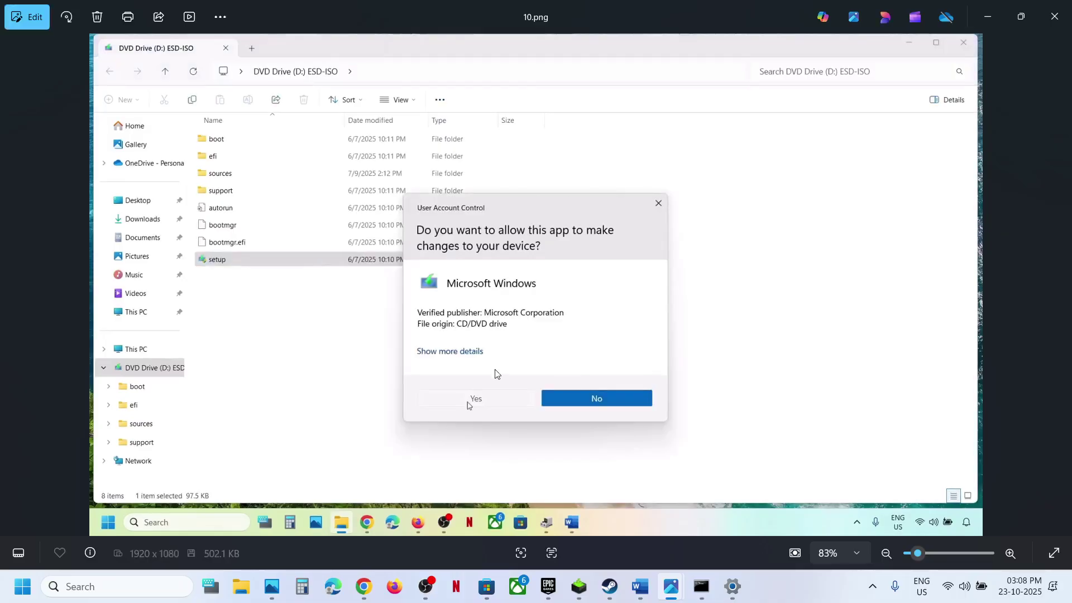
key("Right")
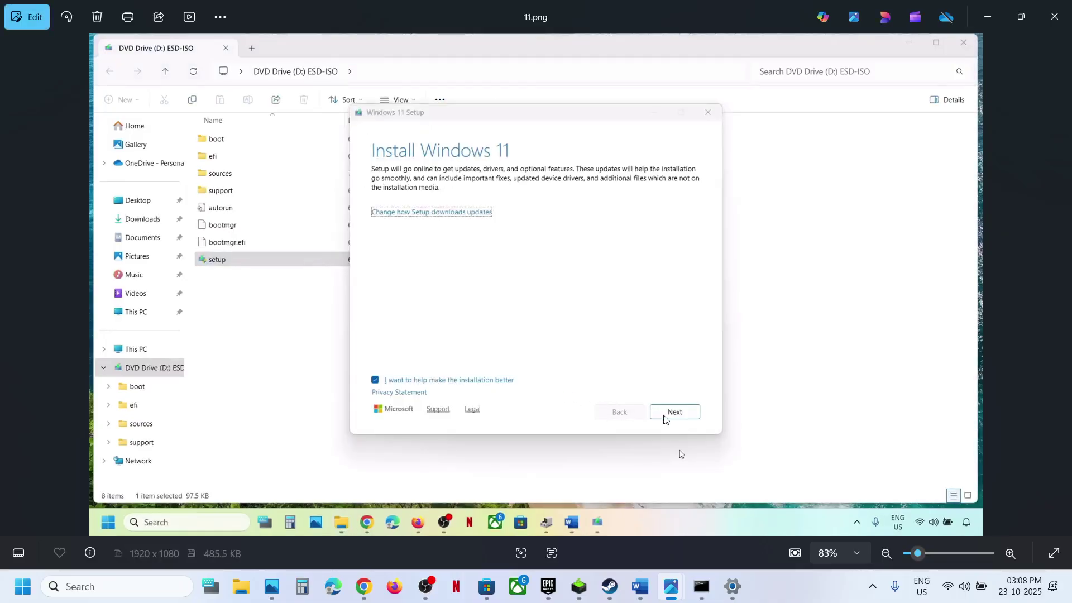
key("Right")
key("Right")
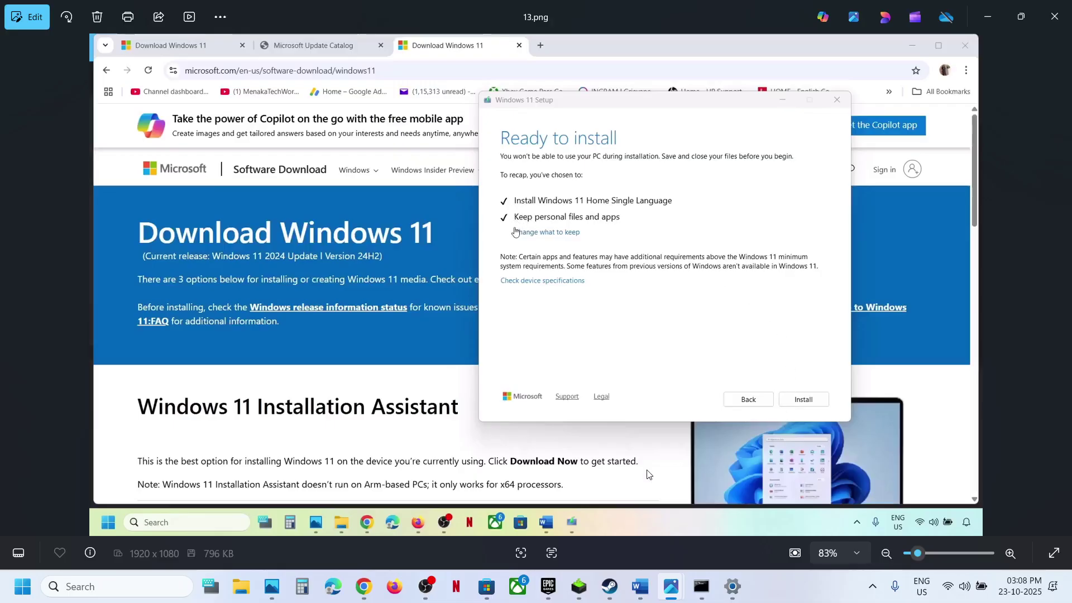
Show Update history in Settings and highlight KB5070773, installed on 23-10-2025.
left_click(730, 588)
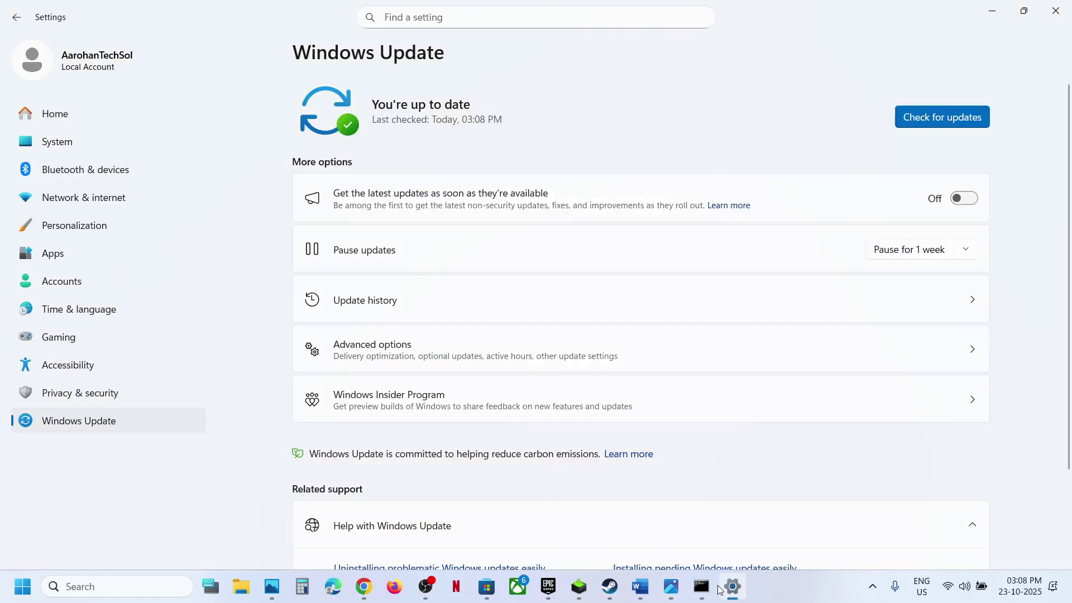
left_click(392, 301)
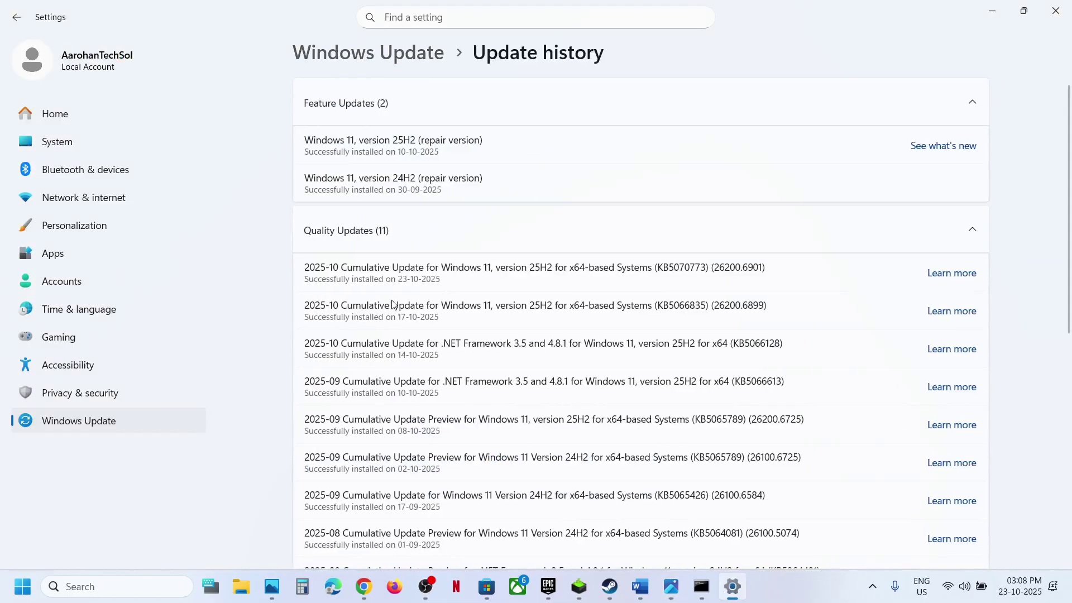
double_click(686, 268)
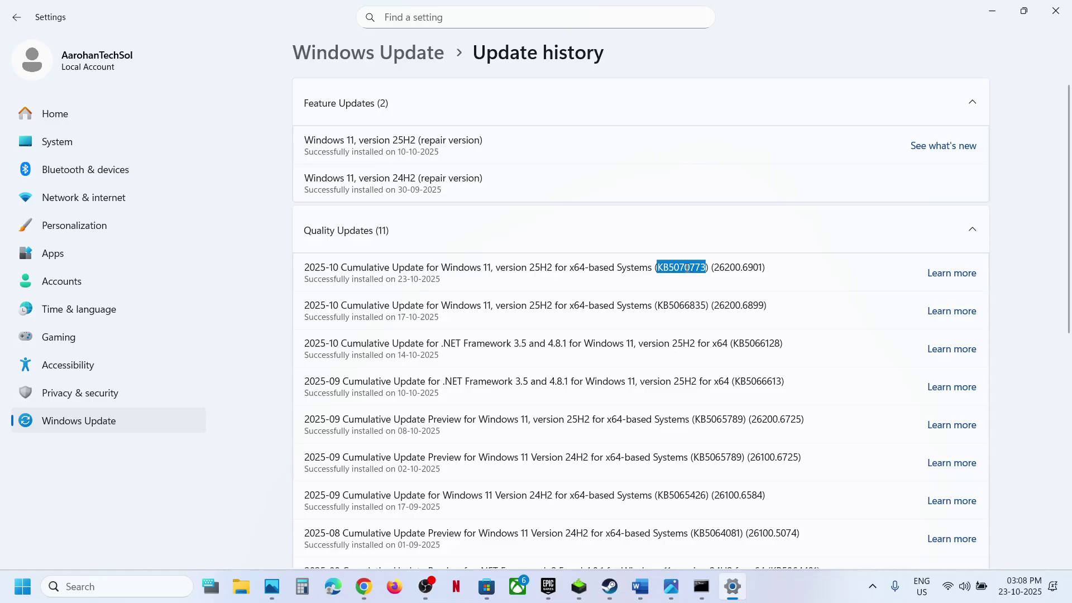